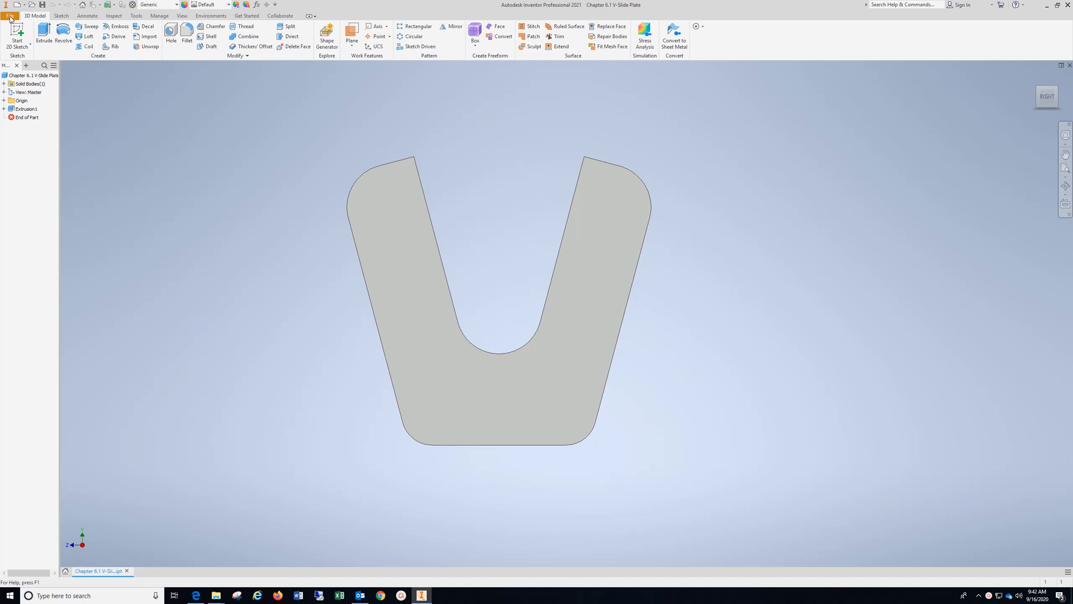
Step: Create a new drawing from the English ANSI (in).idw template
{"action": "left_click", "coordinate": [11, 17]}
{"action": "left_click", "coordinate": [26, 51]}
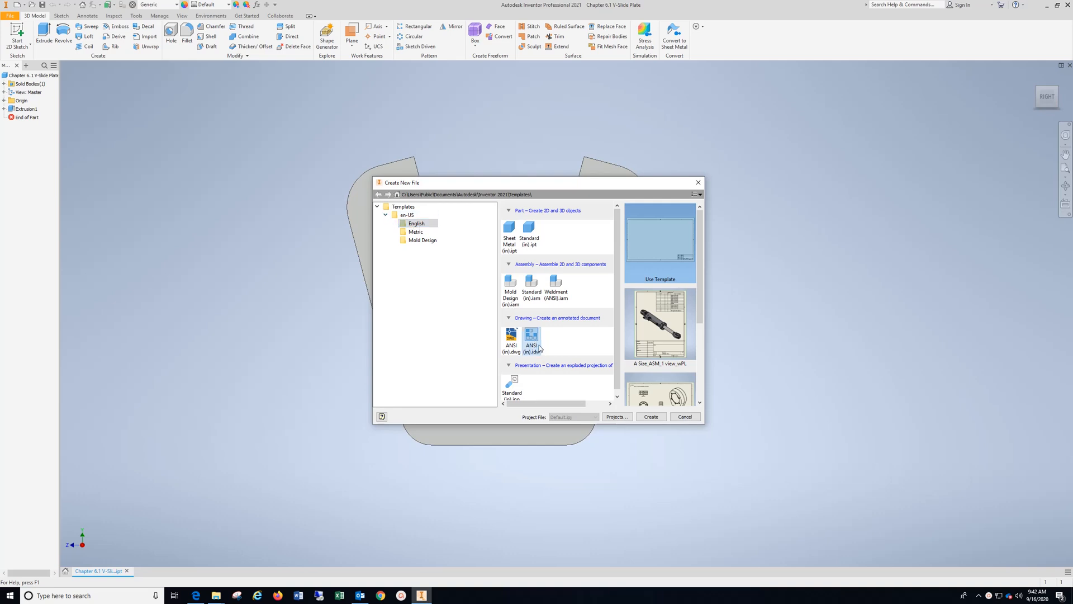
{"action": "left_click", "coordinate": [652, 417]}
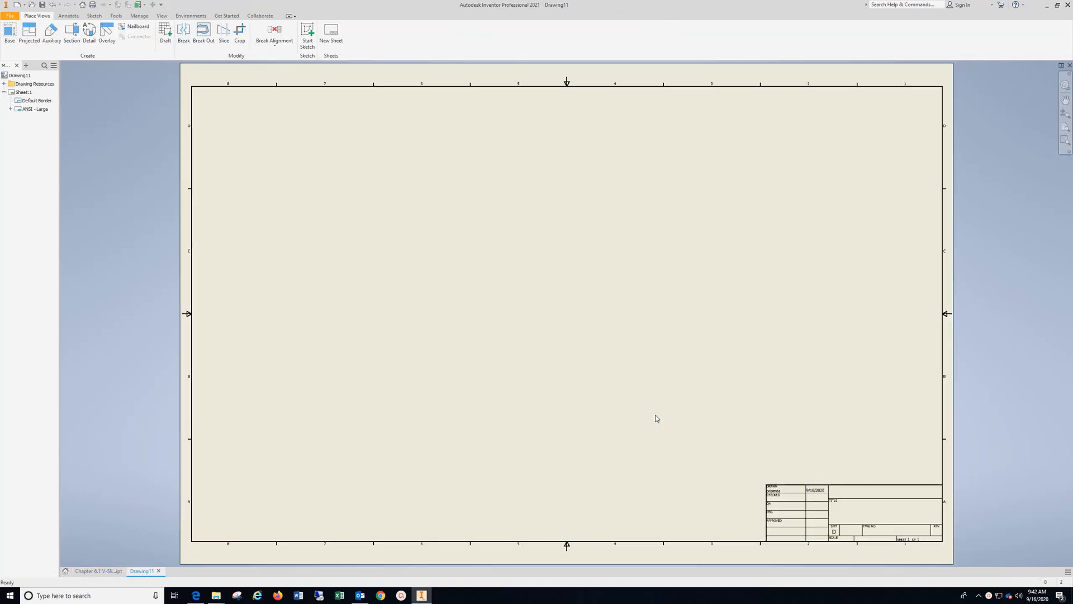
Step: Start a base view of the V-Slide Plate in the Right orientation at a scale of 1.5
{"action": "left_click", "coordinate": [10, 32]}
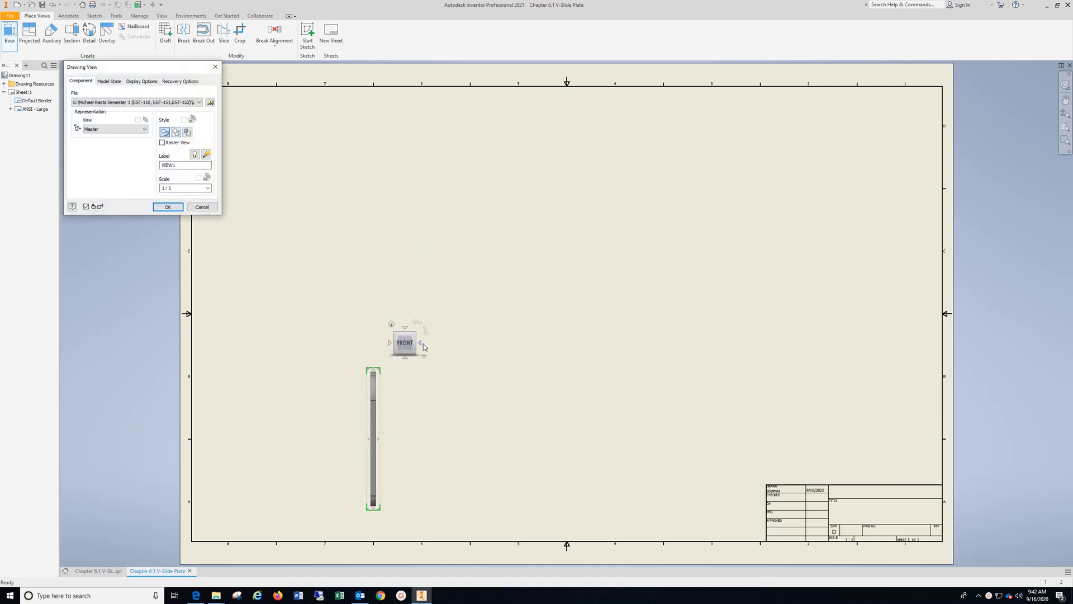
{"action": "left_click", "coordinate": [421, 344]}
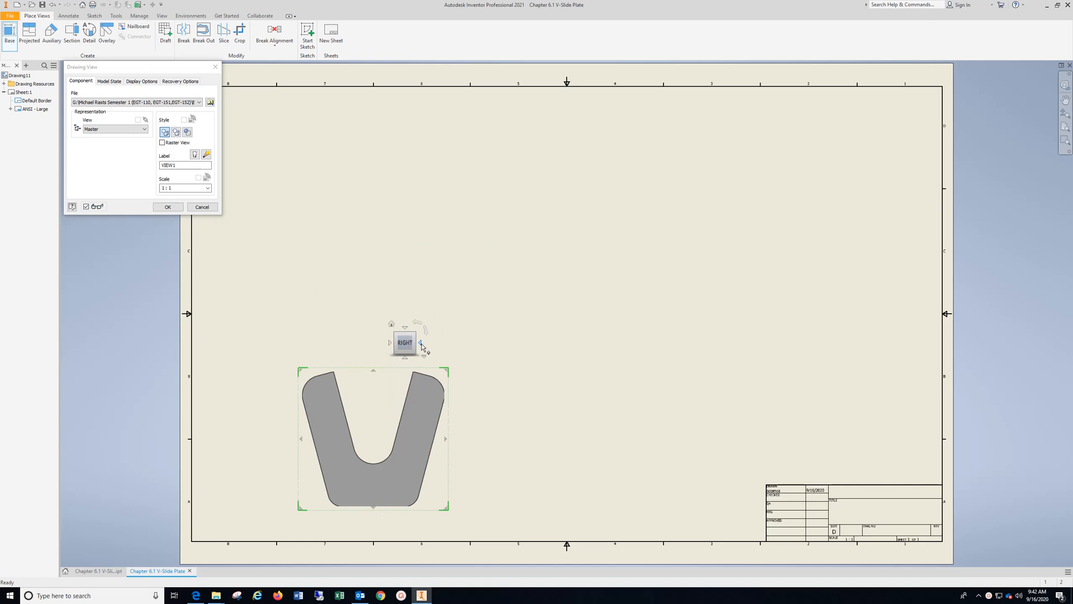
{"action": "left_click", "coordinate": [183, 188]}
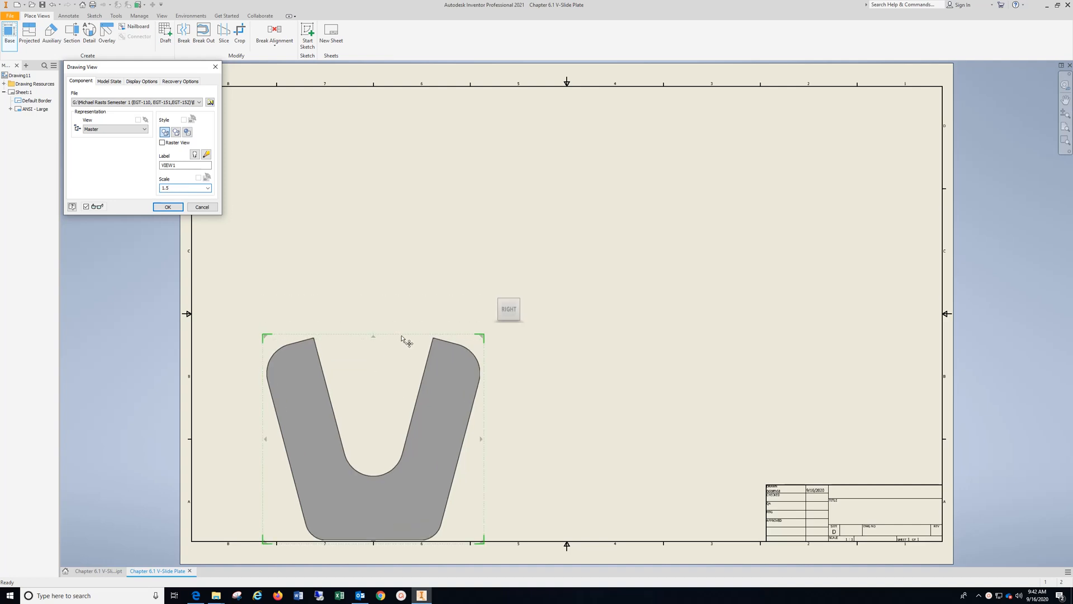
Step: Place projected top, side and isometric views from the base view, and move the base view up and slightly right on the sheet
{"action": "left_click", "coordinate": [390, 162]}
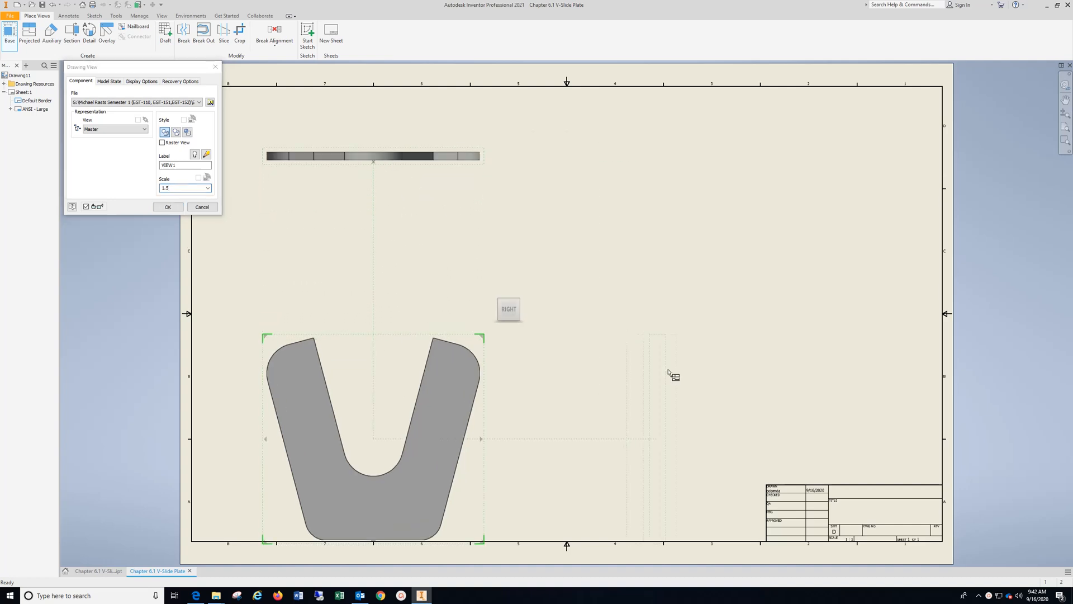
{"action": "left_click", "coordinate": [665, 442]}
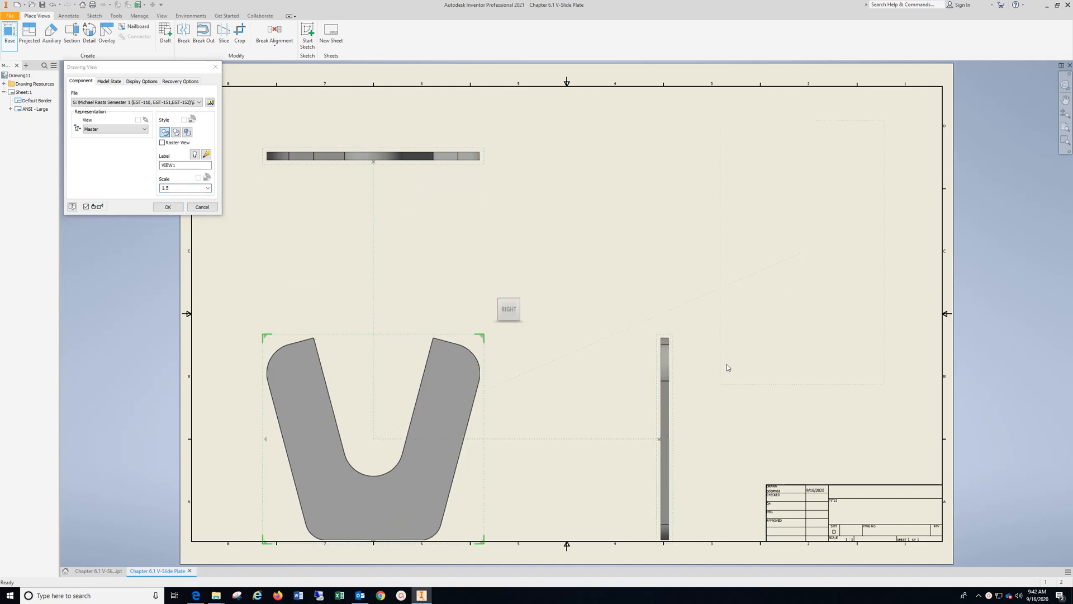
{"action": "left_click", "coordinate": [839, 211]}
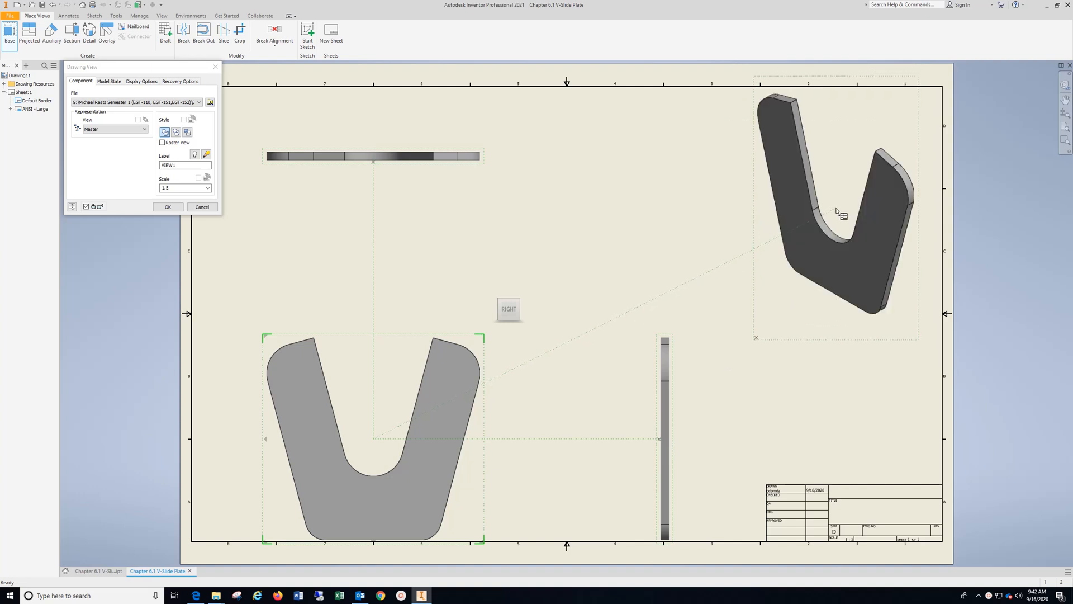
{"action": "left_click", "coordinate": [160, 207]}
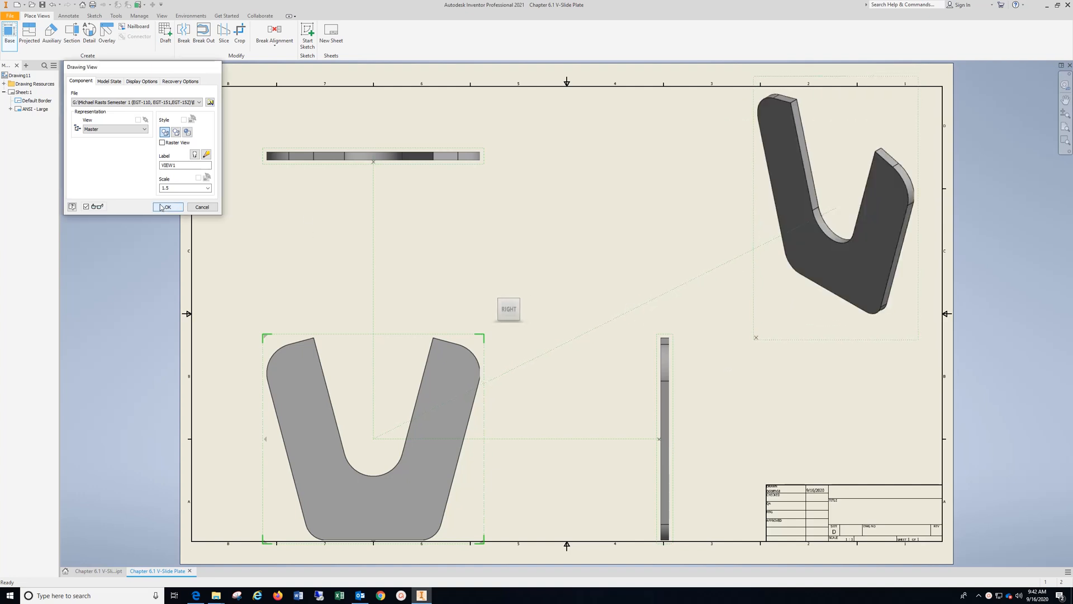
{"action": "left_click_drag", "start_coordinate": [409, 329], "coordinate": [439, 275]}
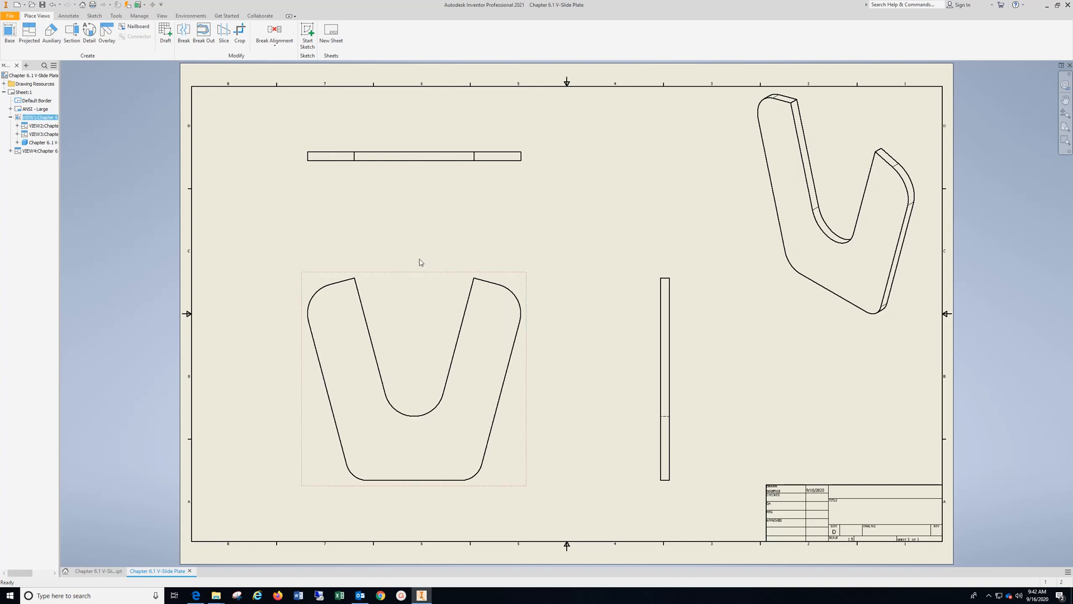
Step: Add center marks to the four rounded corners and the inner slot arc of the front view
{"action": "left_click", "coordinate": [72, 17]}
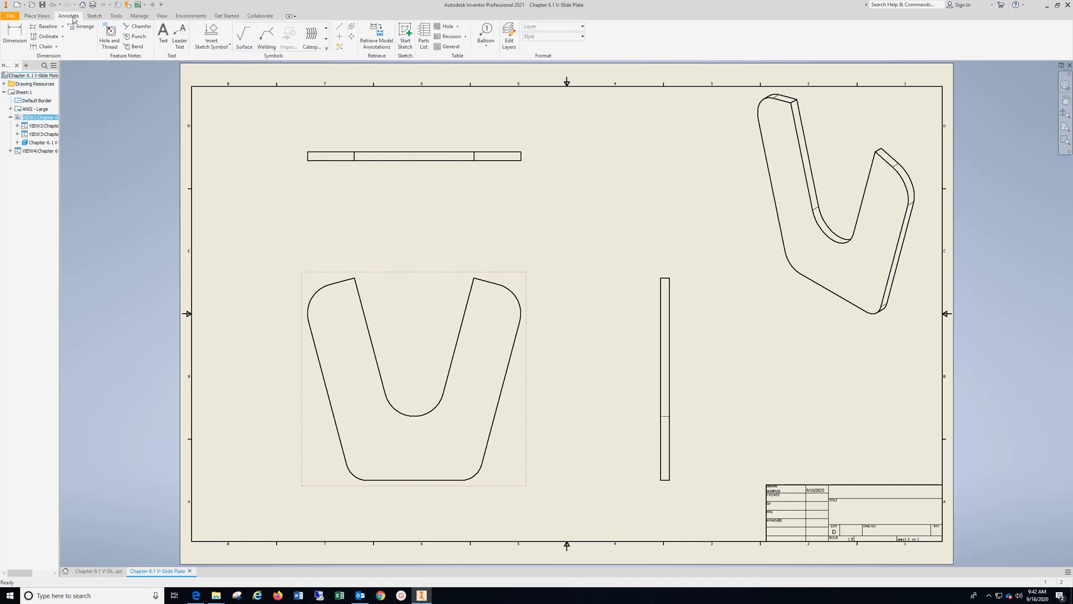
{"action": "left_click", "coordinate": [338, 39]}
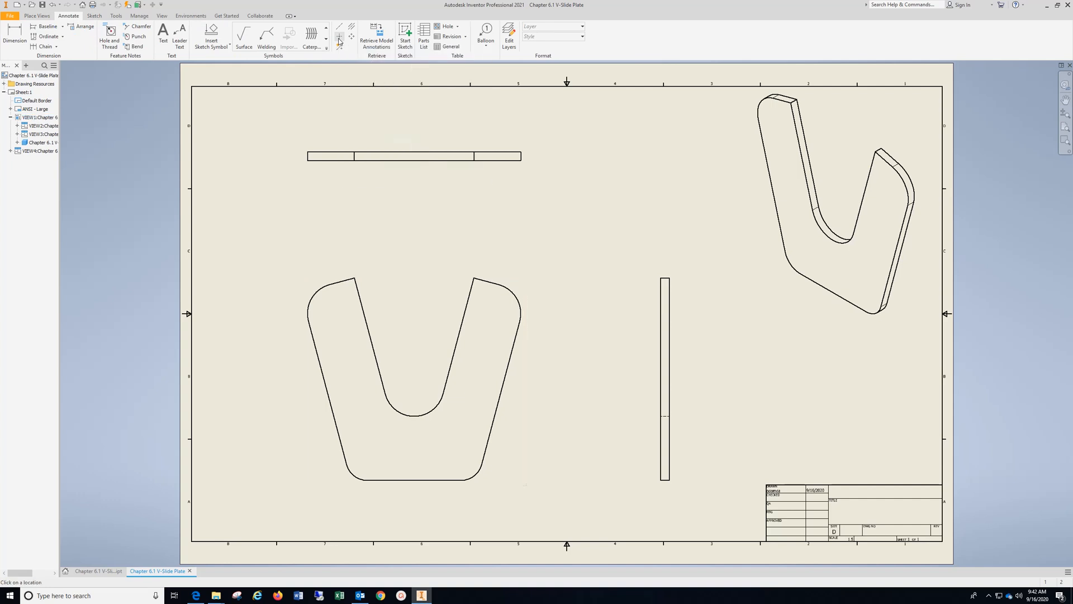
{"action": "left_click", "coordinate": [319, 299]}
{"action": "left_click", "coordinate": [519, 300]}
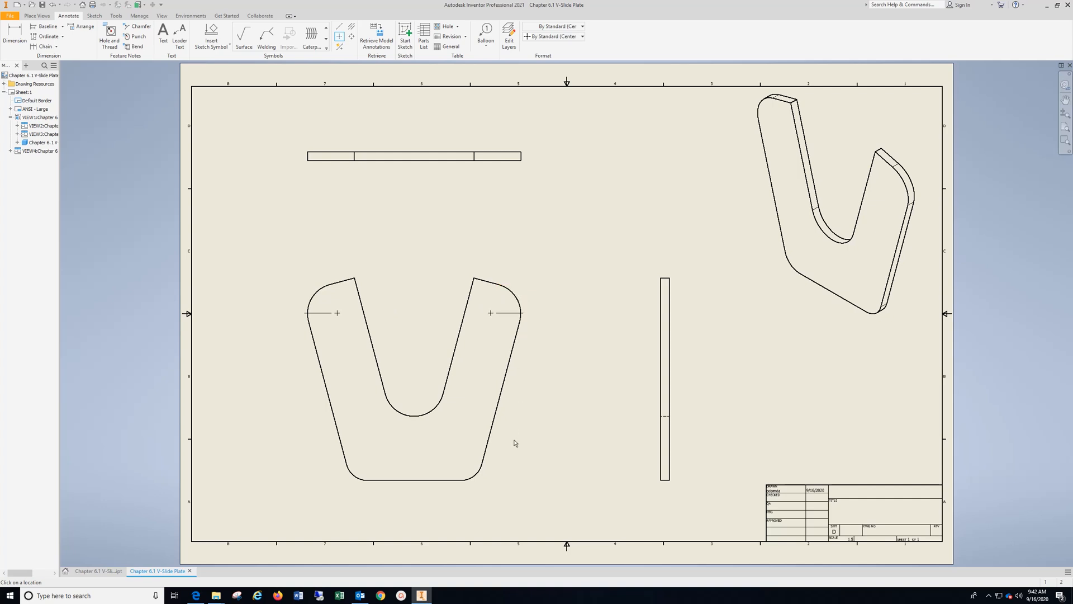
{"action": "left_click", "coordinate": [475, 473]}
{"action": "left_click", "coordinate": [405, 416]}
{"action": "key", "text": "Escape"}
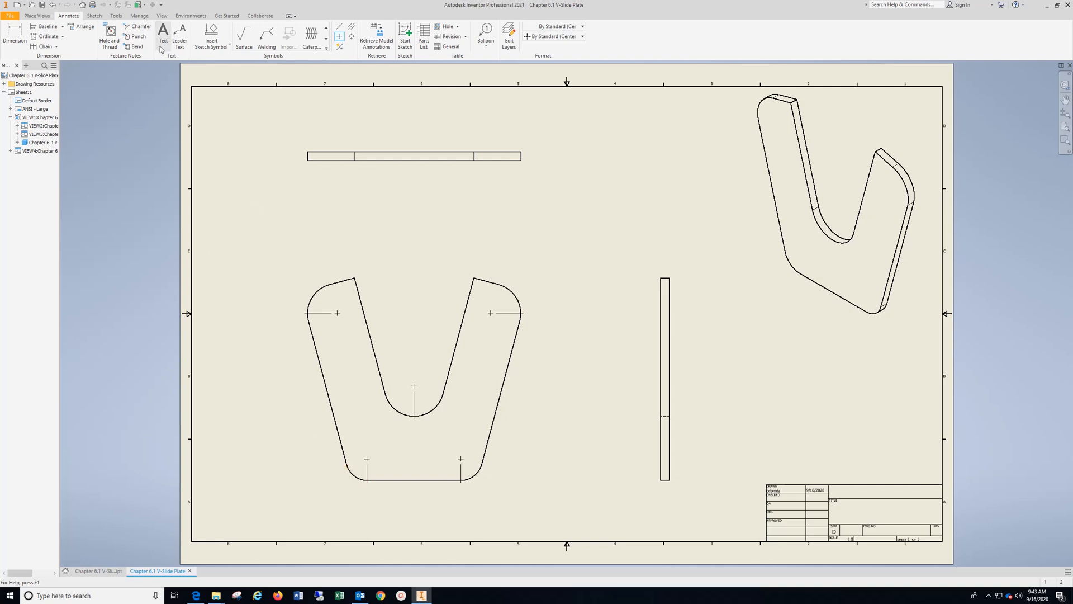
Step: Dimension the front view vertically from the bottom edge to the lower-right corner center, and from there to the upper-right corner center
{"action": "left_click", "coordinate": [11, 31]}
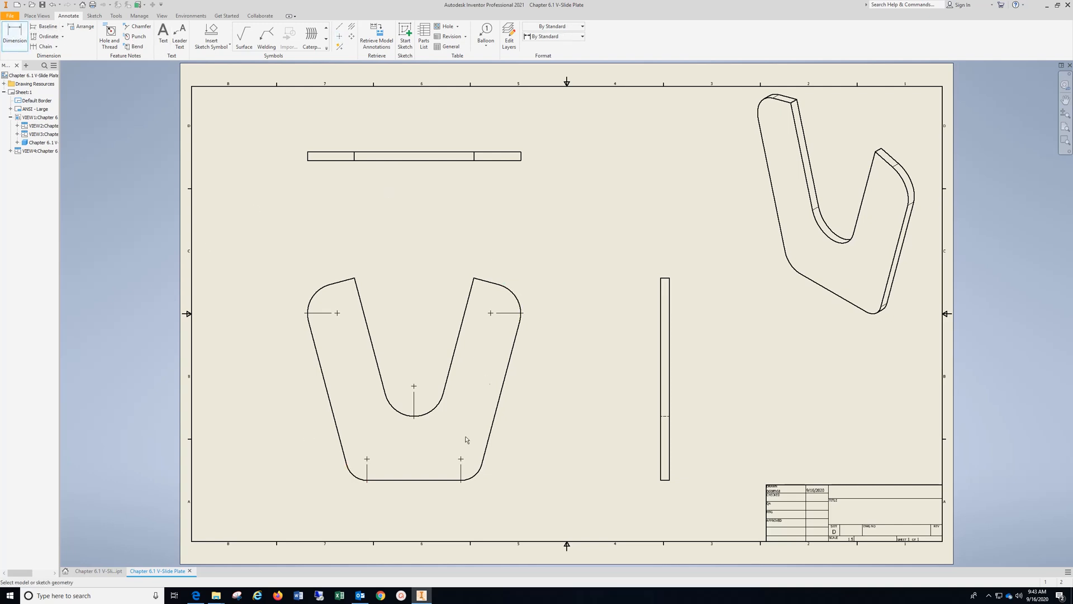
{"action": "left_click", "coordinate": [445, 480]}
{"action": "left_click", "coordinate": [461, 464]}
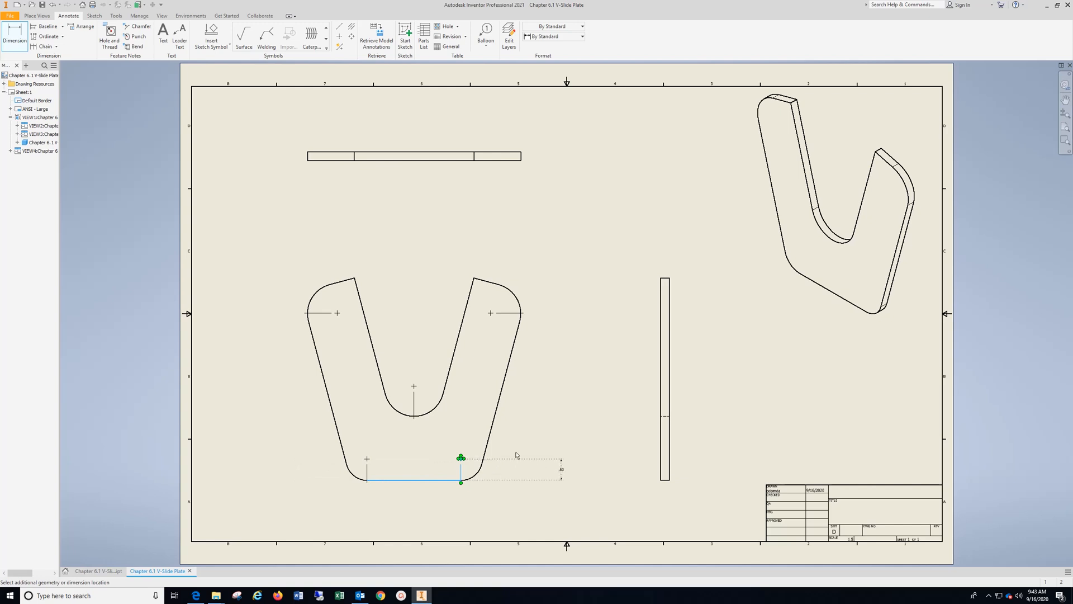
{"action": "left_click", "coordinate": [516, 455]}
{"action": "left_click", "coordinate": [263, 211]}
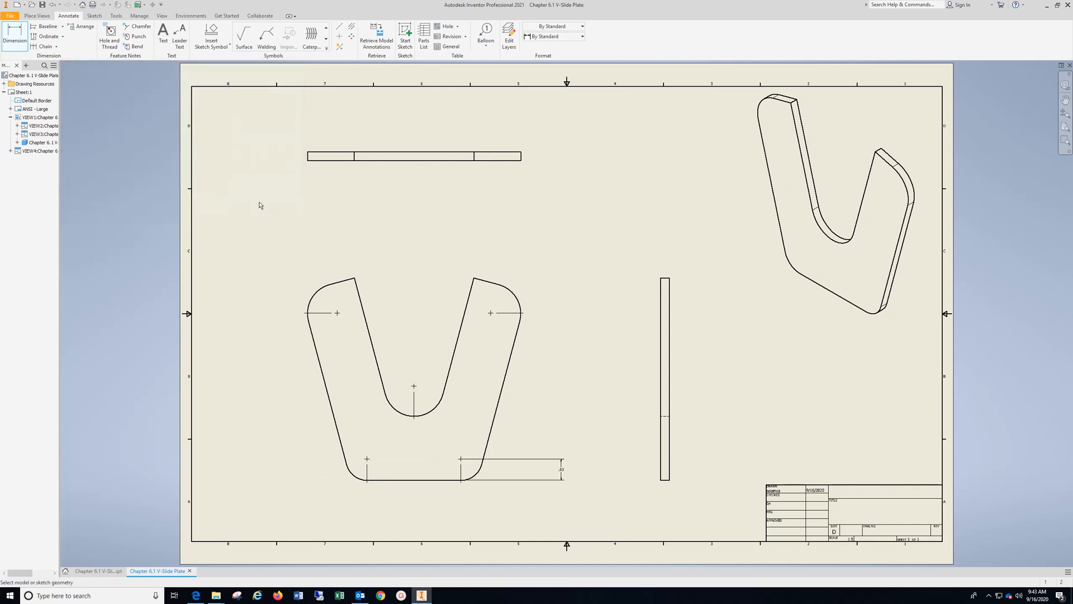
{"action": "left_click", "coordinate": [460, 460]}
{"action": "left_click", "coordinate": [491, 313]}
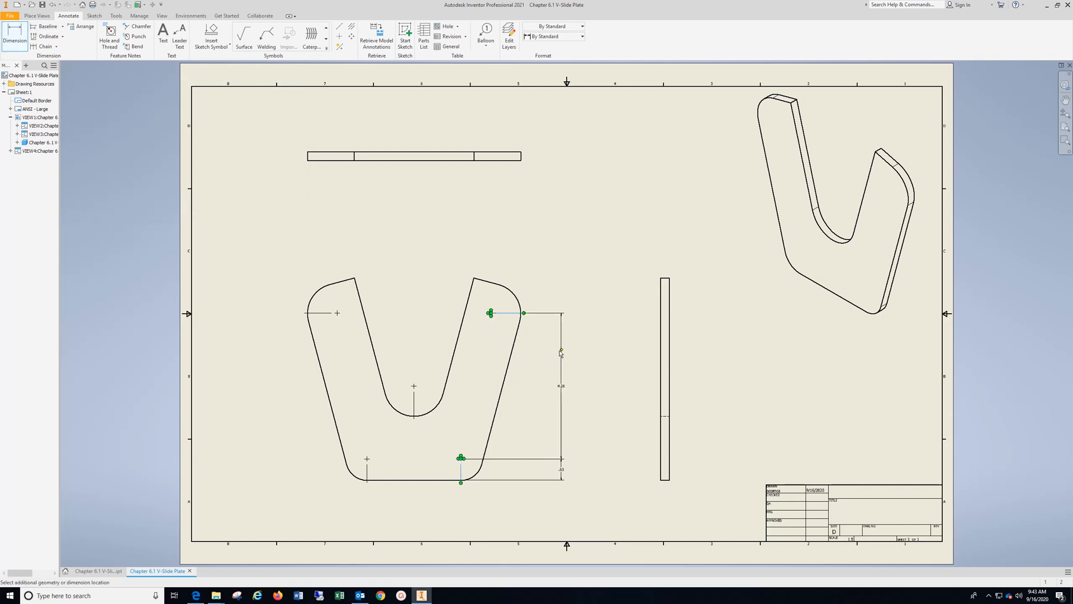
{"action": "left_click", "coordinate": [561, 353]}
{"action": "left_click", "coordinate": [252, 214]}
Step: Add aligned horizontal dimensions above the front view from the slot arc's center to the upper-left and upper-right corner centers
{"action": "left_click", "coordinate": [339, 313]}
{"action": "left_click", "coordinate": [414, 392]}
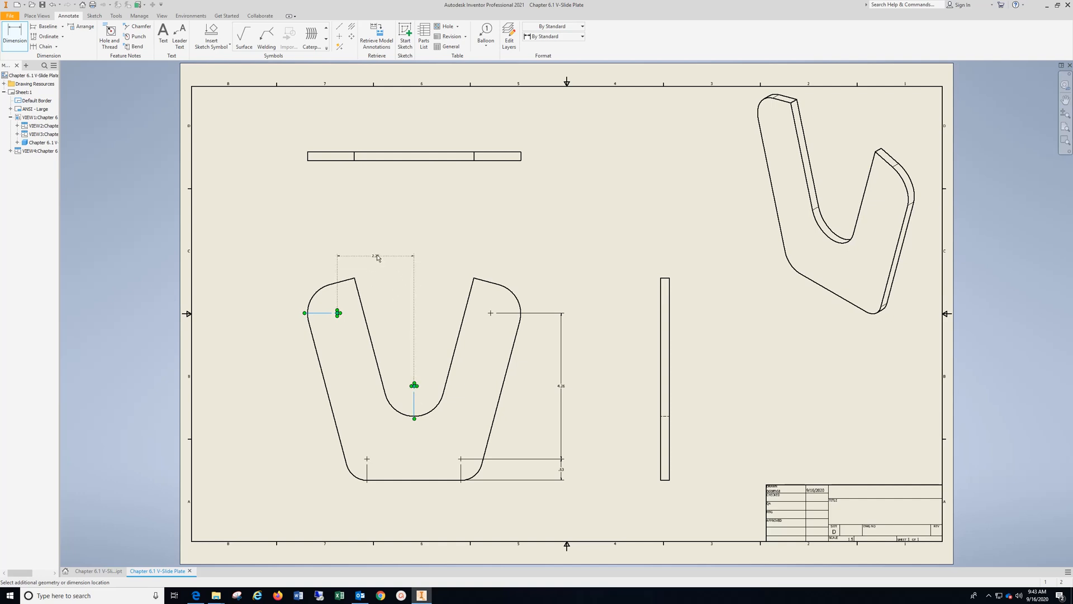
{"action": "left_click", "coordinate": [388, 252]}
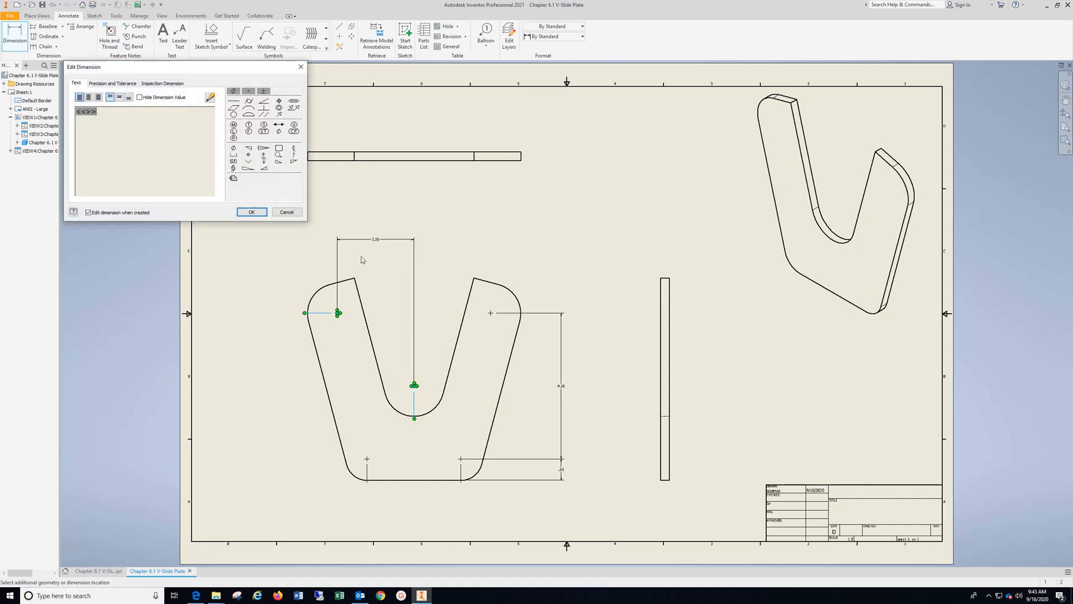
{"action": "left_click", "coordinate": [252, 213]}
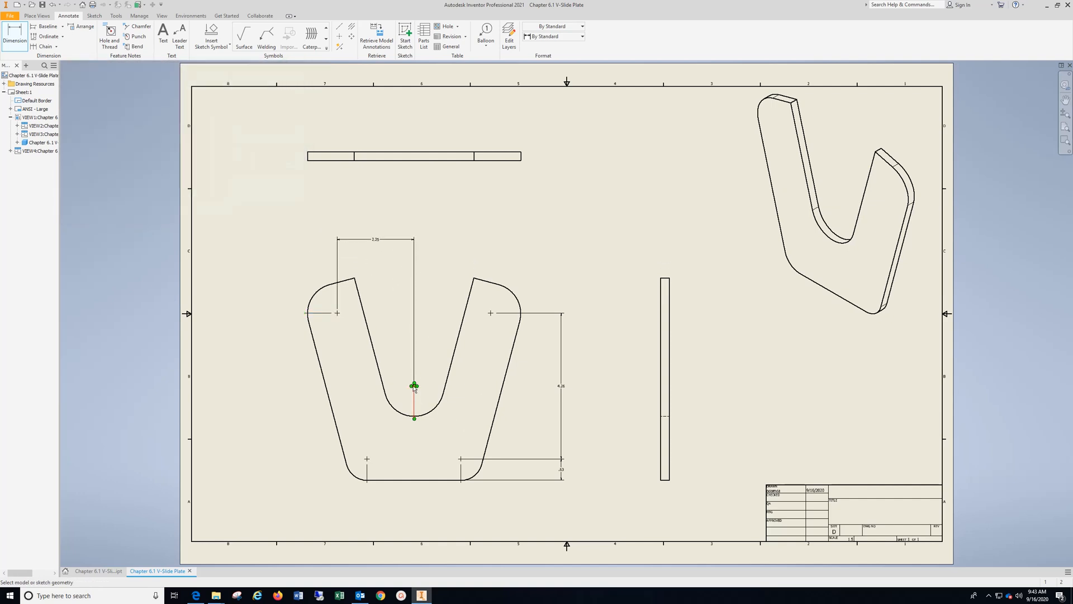
{"action": "left_click", "coordinate": [414, 387]}
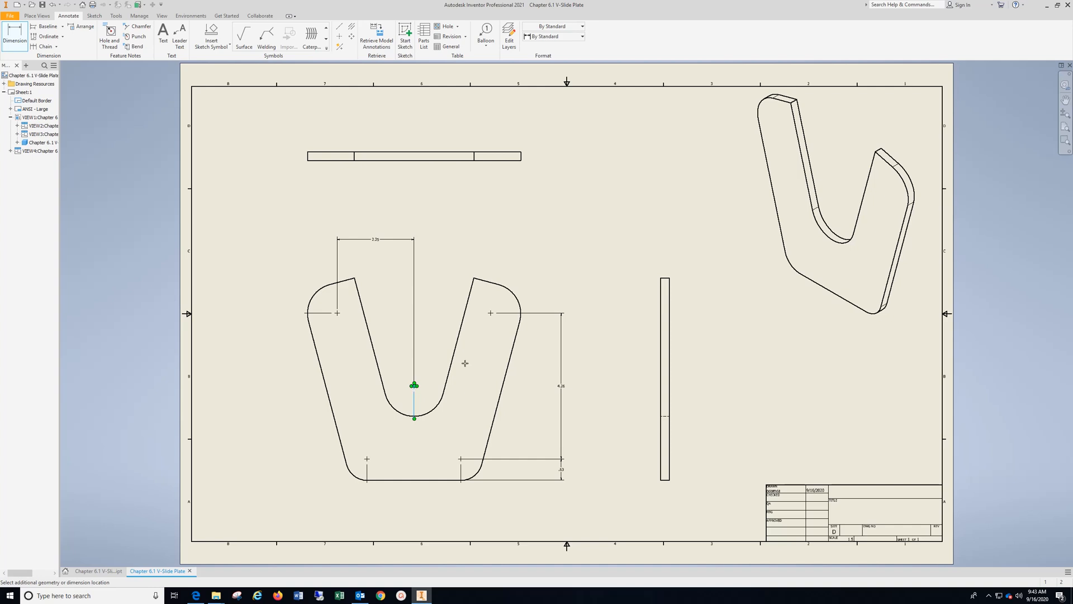
{"action": "left_click", "coordinate": [491, 313]}
{"action": "left_click", "coordinate": [463, 245]}
{"action": "left_click", "coordinate": [252, 214]}
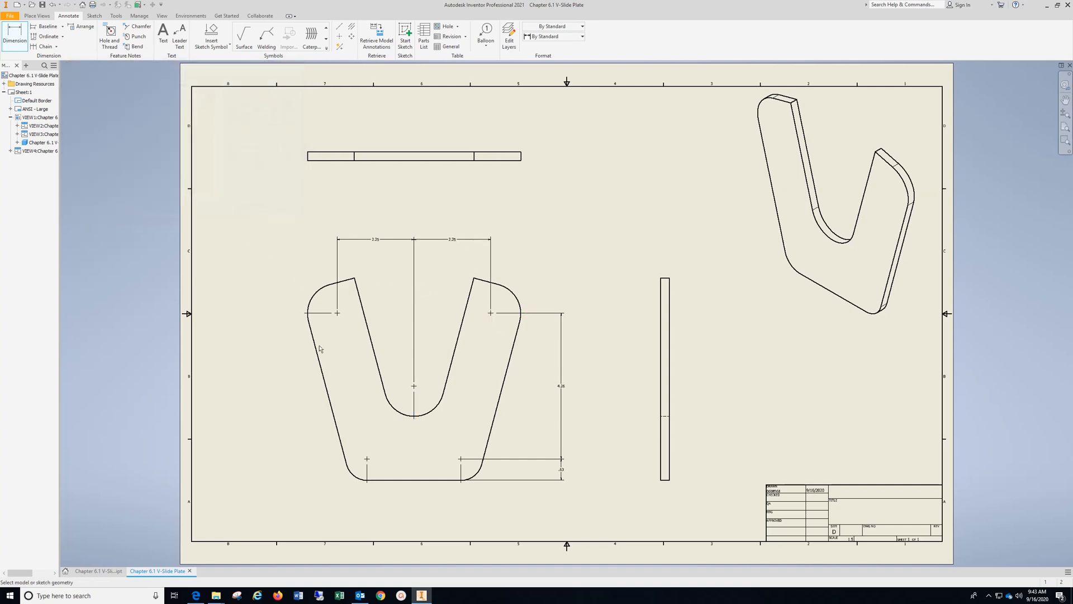
Step: Dimension the horizontal distance between the two lower corner centers, placing it below the front view
{"action": "left_click", "coordinate": [368, 459]}
{"action": "left_click", "coordinate": [460, 460]}
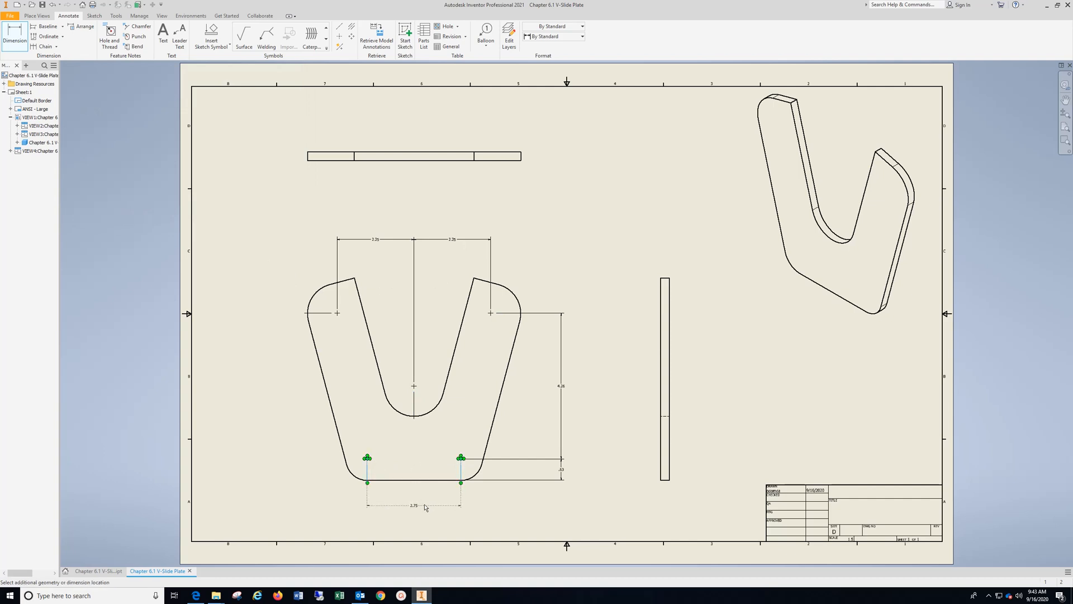
{"action": "left_click", "coordinate": [425, 507]}
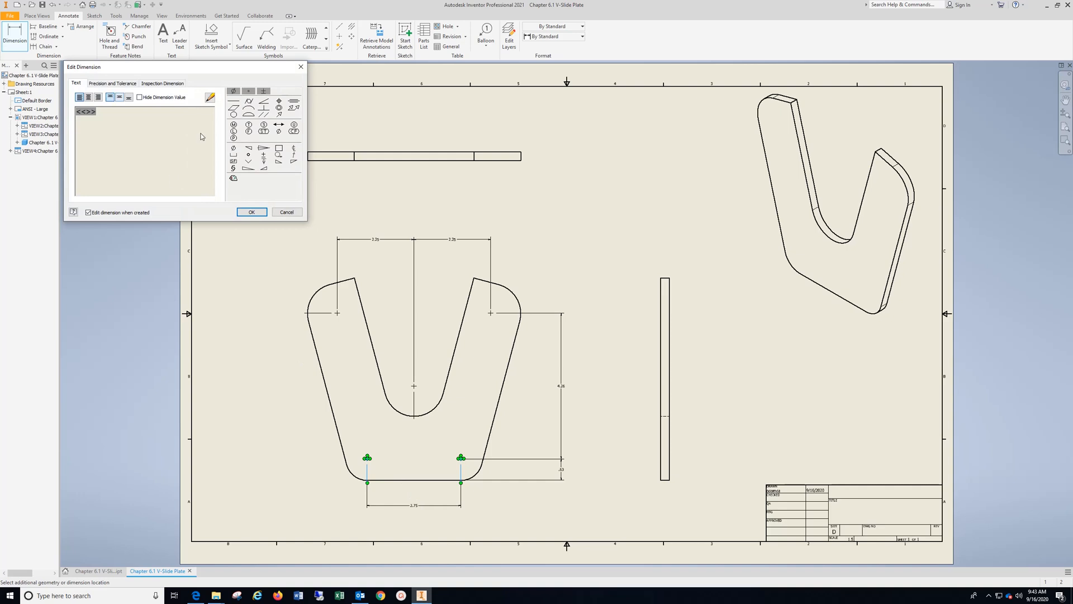
{"action": "left_click", "coordinate": [251, 212]}
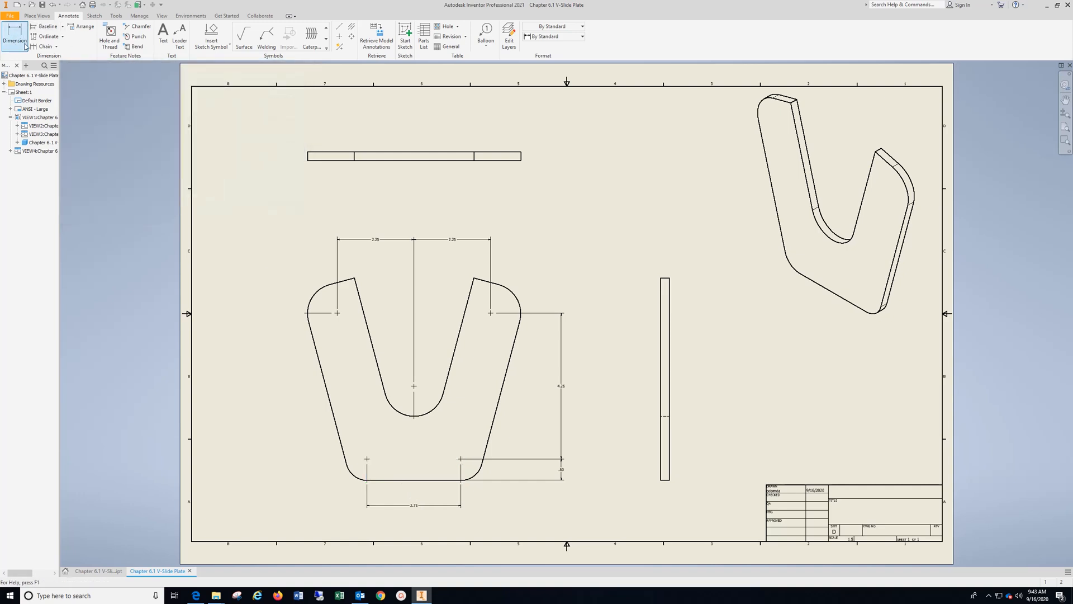
Step: Dimension the plate's thickness at the left end of the top view
{"action": "left_click", "coordinate": [25, 46]}
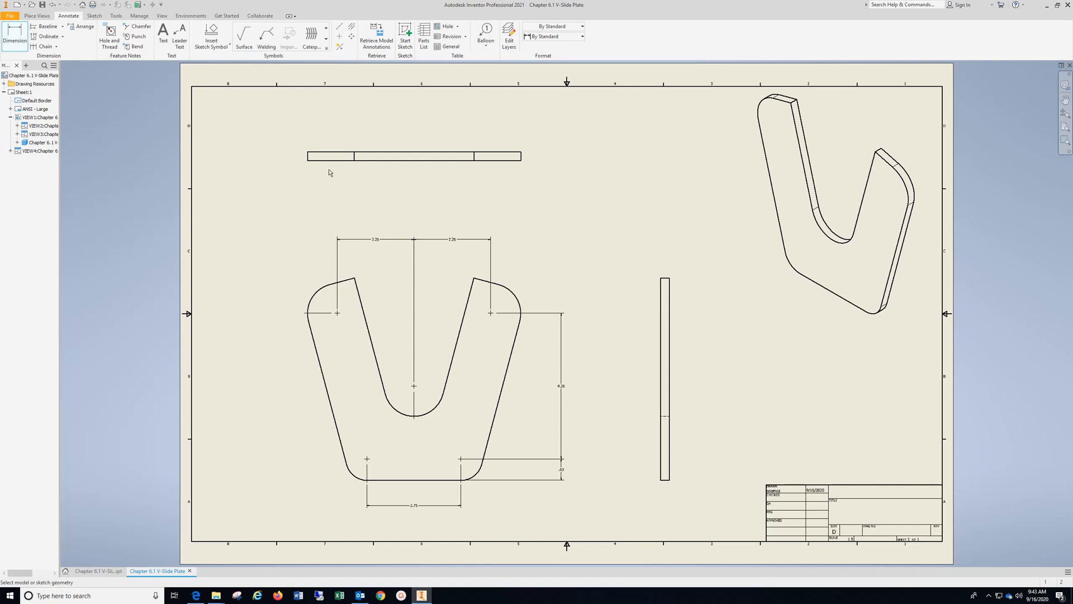
{"action": "left_click", "coordinate": [327, 153]}
{"action": "left_click", "coordinate": [313, 211]}
{"action": "left_click", "coordinate": [251, 211]}
Step: Add a radius dimension to the inner slot arc of the front view
{"action": "left_click", "coordinate": [395, 415]}
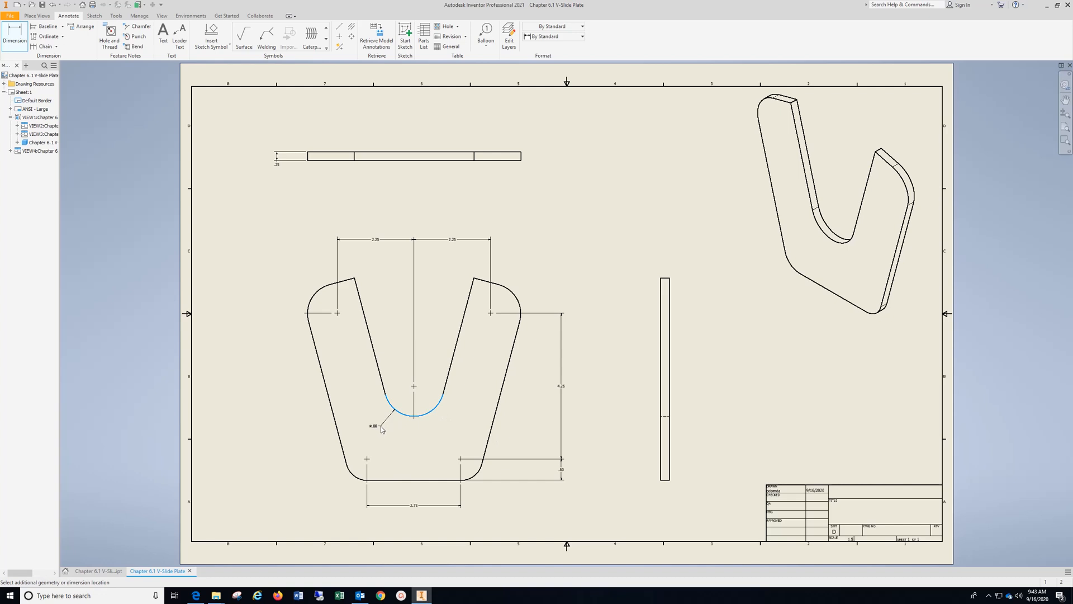
{"action": "left_click", "coordinate": [383, 429]}
{"action": "left_click", "coordinate": [248, 209]}
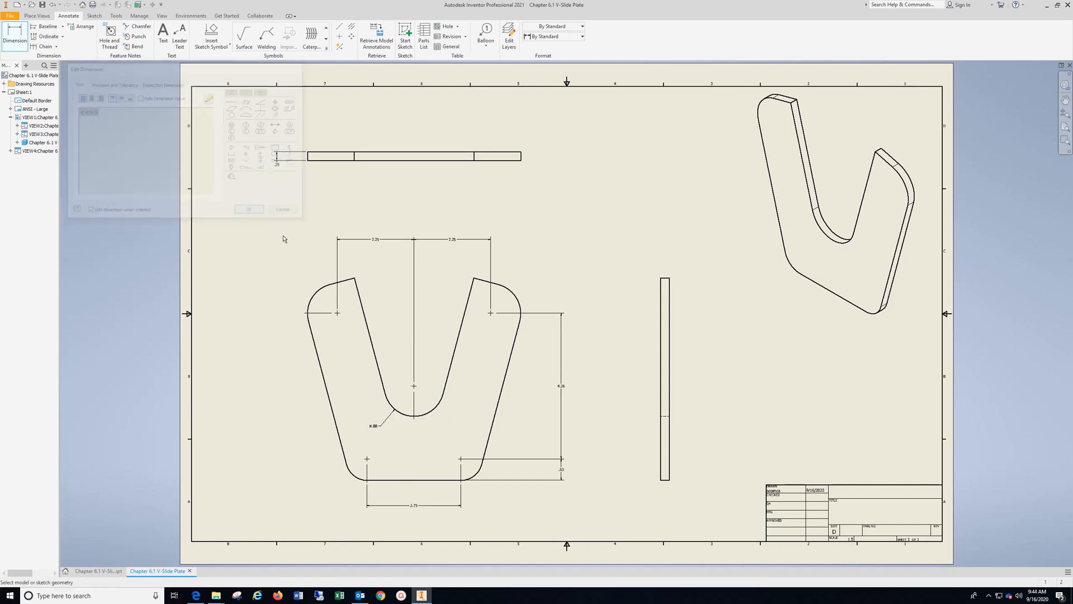
Step: Add radius dimensions to the upper-left and upper-right rounded corners of the front view
{"action": "left_click", "coordinate": [315, 293]}
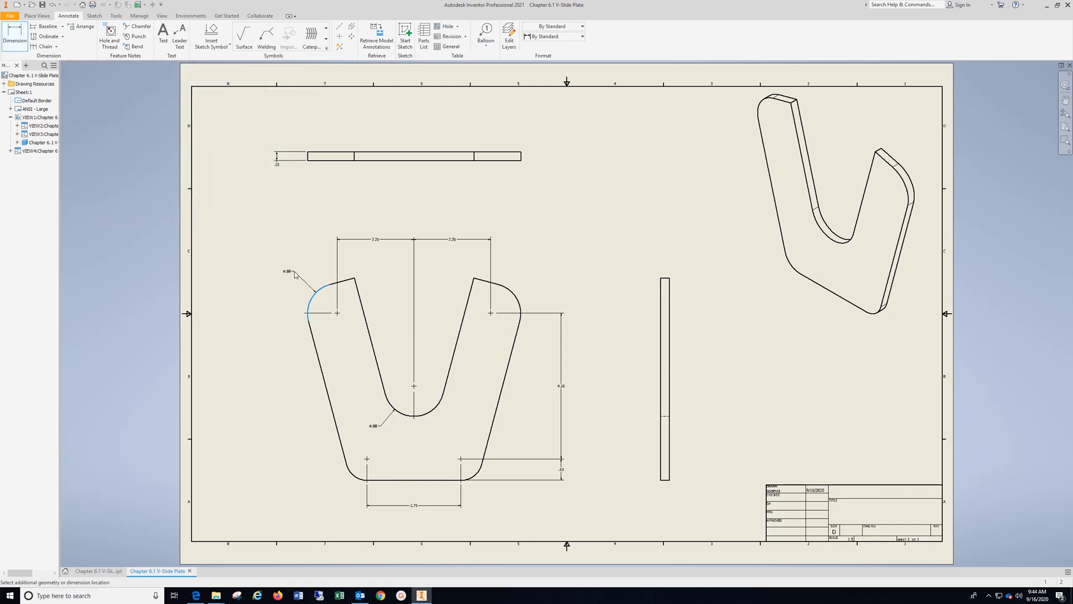
{"action": "left_click", "coordinate": [281, 234]}
{"action": "left_click", "coordinate": [249, 210]}
{"action": "left_click", "coordinate": [513, 295]}
{"action": "left_click", "coordinate": [524, 263]}
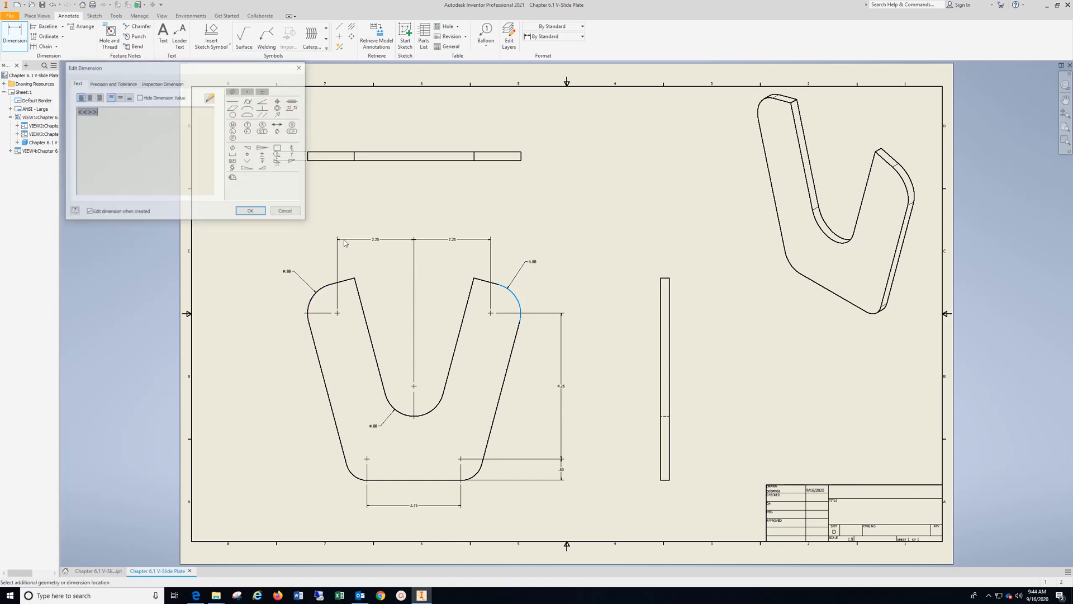
{"action": "left_click", "coordinate": [249, 210]}
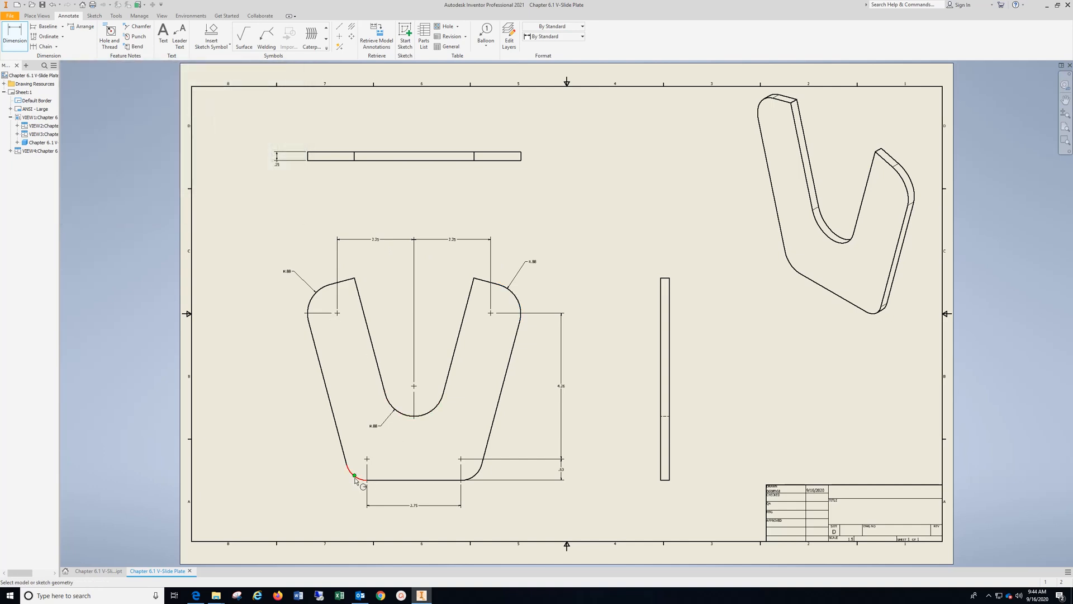
Step: Add radius dimensions to the lower-left and lower-right rounded corners of the front view
{"action": "left_click", "coordinate": [358, 478]}
{"action": "left_click", "coordinate": [338, 491]}
{"action": "left_click", "coordinate": [254, 214]}
{"action": "left_click", "coordinate": [475, 474]}
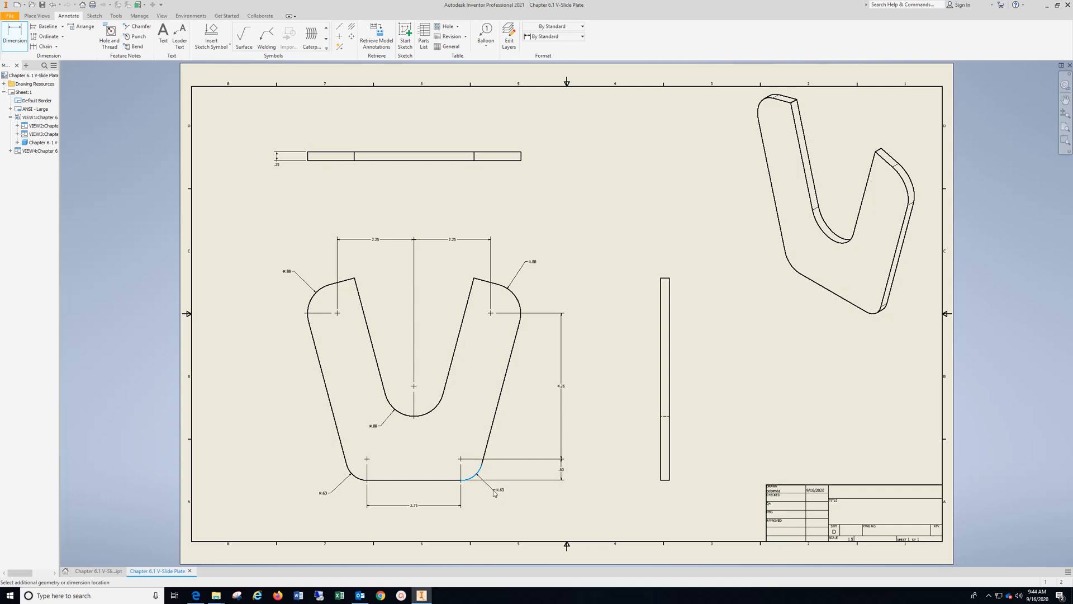
{"action": "left_click", "coordinate": [494, 492]}
{"action": "left_click", "coordinate": [253, 214]}
Step: Add the text "Your Name" at 0.240 in height in the empty title block cell above TITLE
{"action": "middle_click_drag", "start_coordinate": [722, 411], "coordinate": [336, 305]}
{"action": "left_click", "coordinate": [162, 35]}
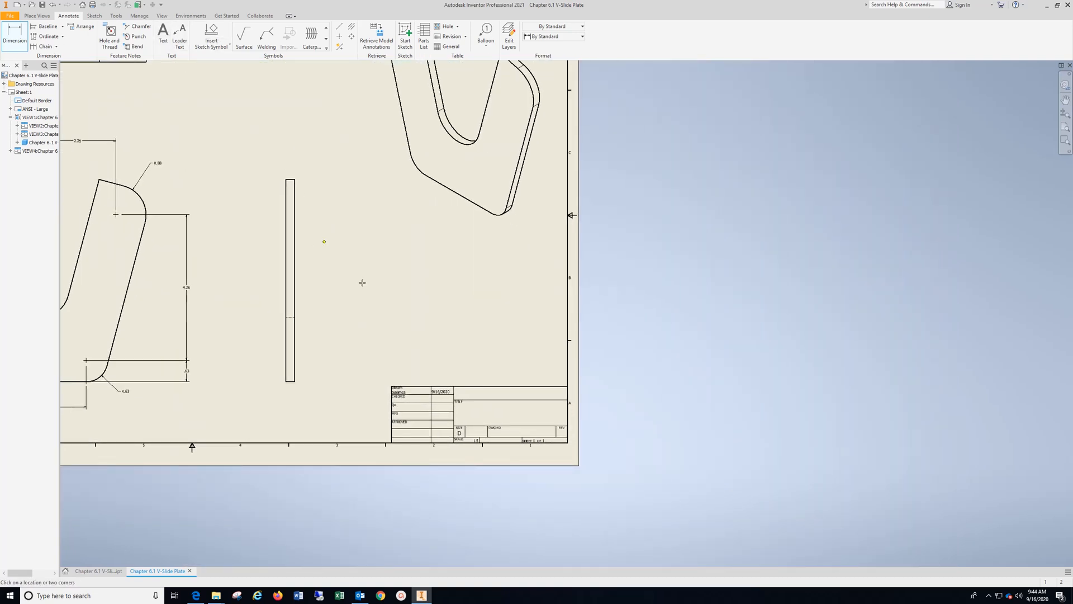
{"action": "scroll", "coordinate": [492, 408], "scroll_direction": "down", "scroll_amount": 5}
{"action": "scroll", "coordinate": [492, 407], "scroll_direction": "up", "scroll_amount": 9}
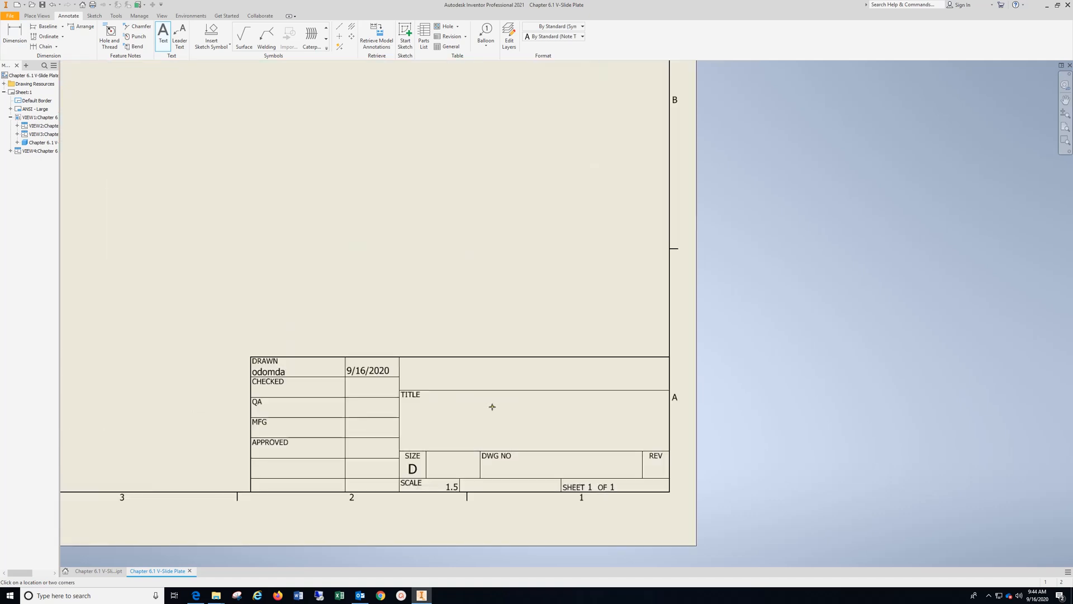
{"action": "left_click", "coordinate": [515, 382]}
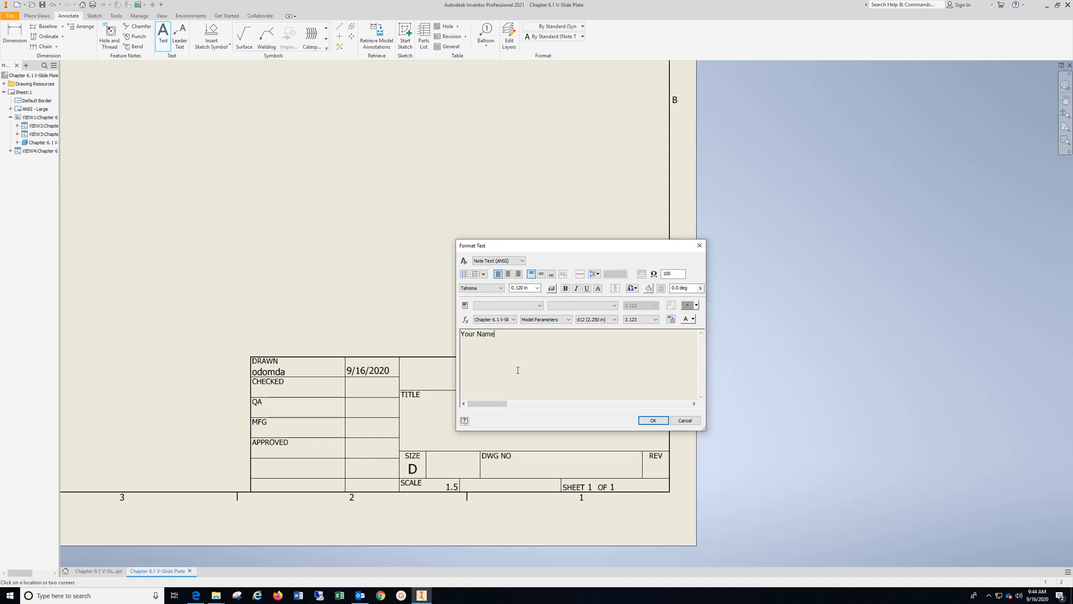
{"action": "key", "text": "ctrl+a"}
{"action": "left_click", "coordinate": [536, 288]}
{"action": "left_click", "coordinate": [525, 312]}
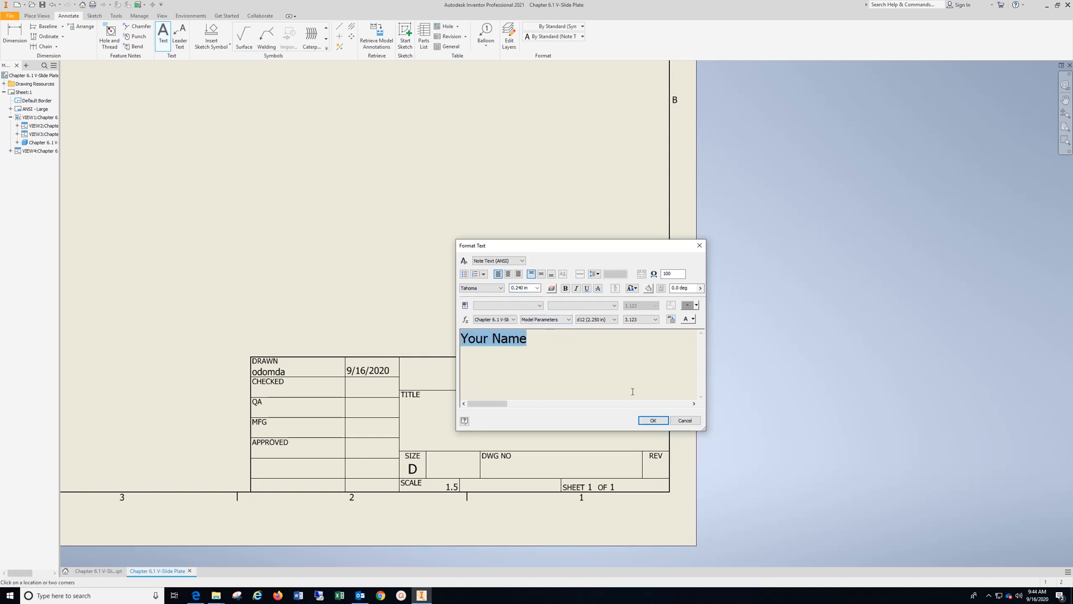
{"action": "left_click", "coordinate": [649, 420]}
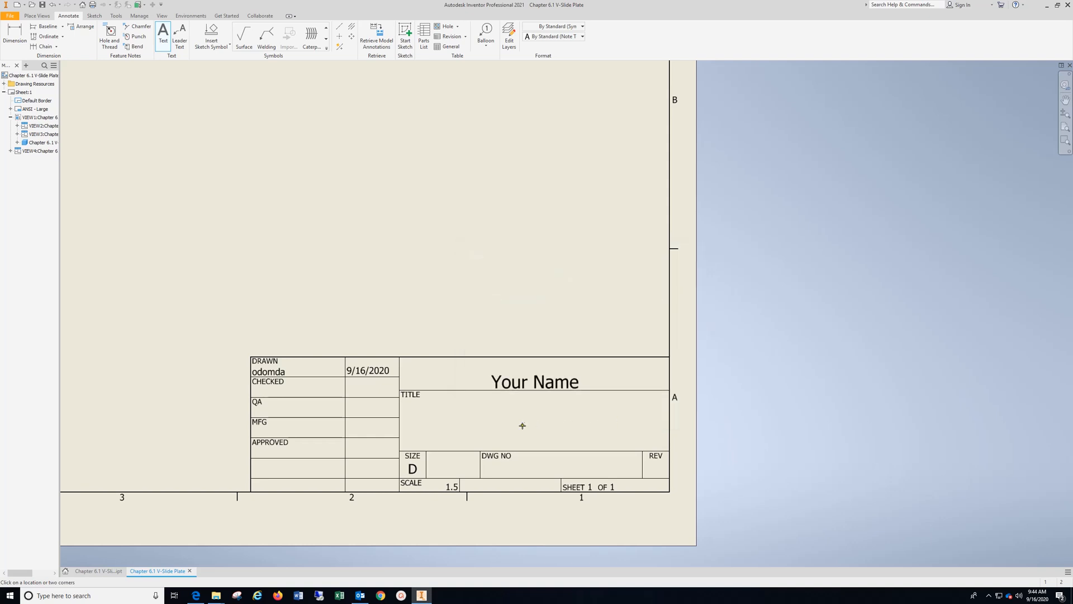
Step: Add the text "Chapter 6.1" at 0.240 in height in the TITLE cell of the title block
{"action": "left_click", "coordinate": [523, 426]}
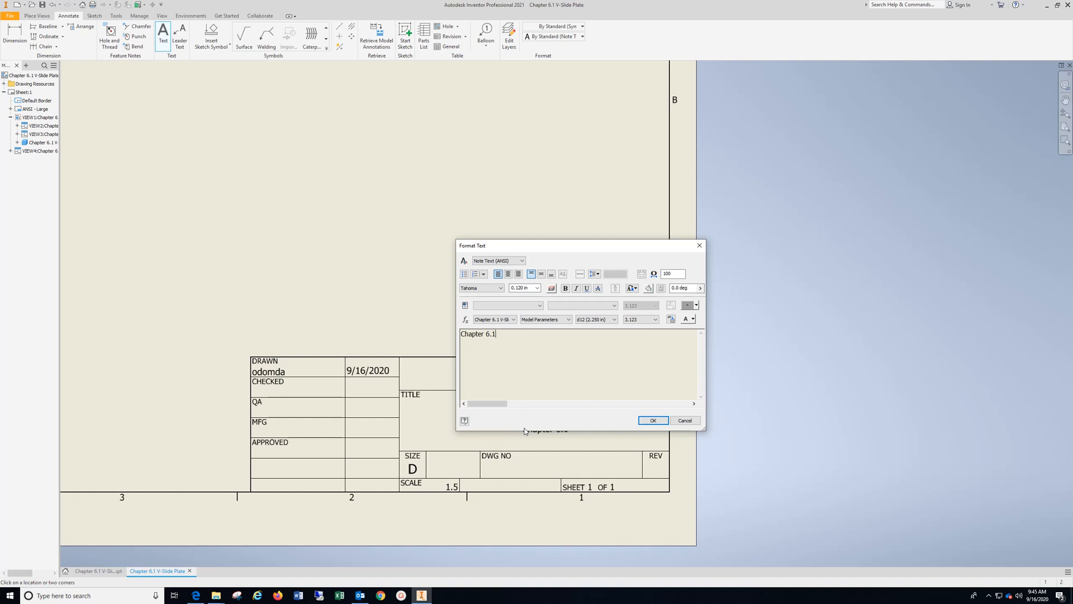
{"action": "key", "text": "ctrl+a"}
{"action": "left_click", "coordinate": [537, 288]}
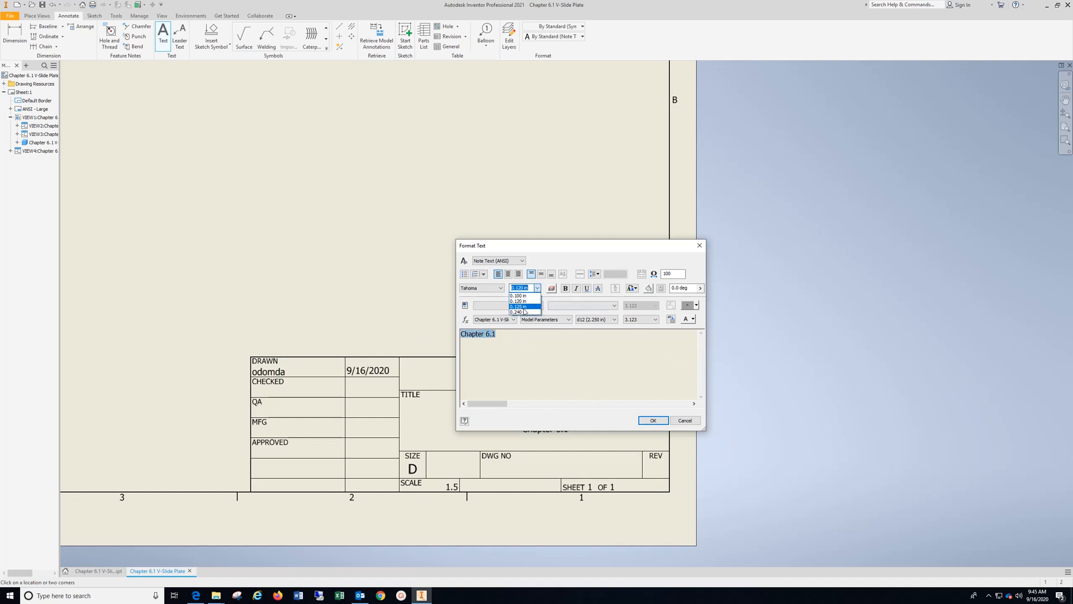
{"action": "left_click", "coordinate": [524, 313]}
{"action": "left_click", "coordinate": [652, 420]}
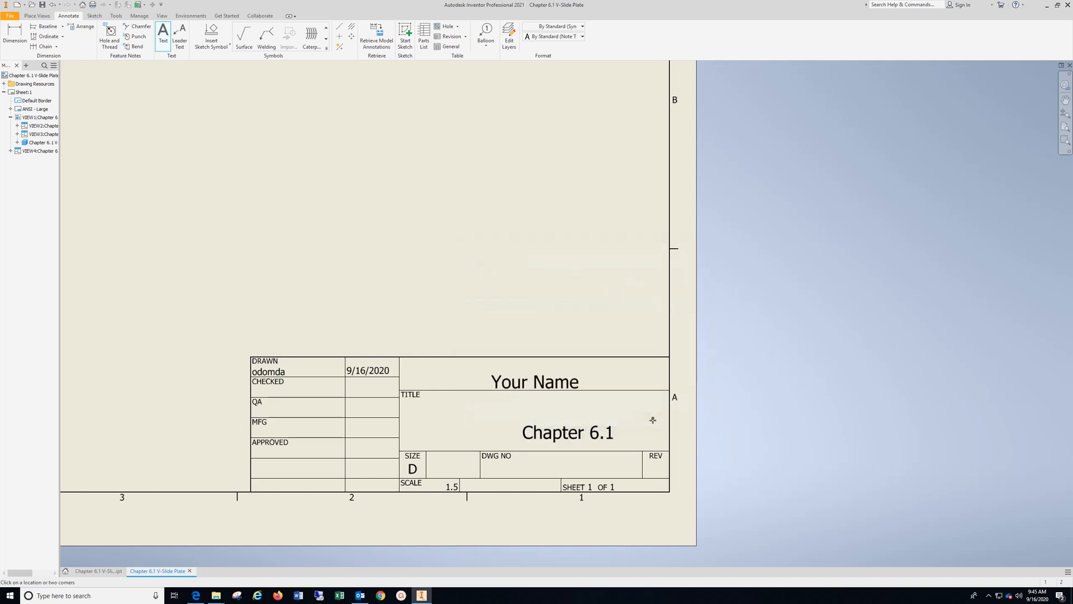
Step: Place a text note reading "Material: Carbon Steel" on the sheet to the left of the title block
{"action": "middle_click_drag", "start_coordinate": [394, 456], "coordinate": [527, 453]}
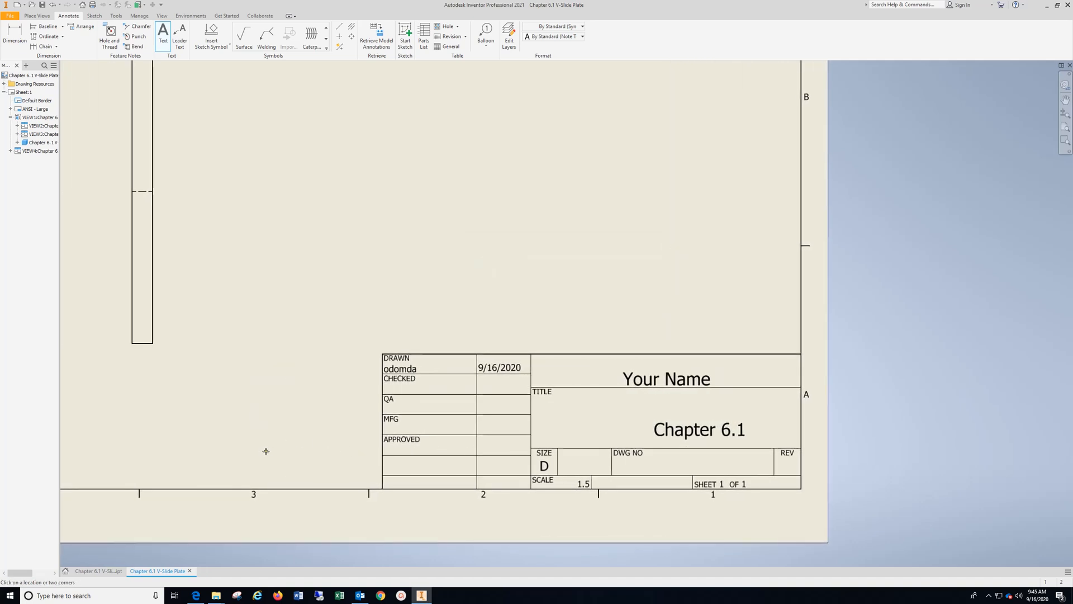
{"action": "mouse_move", "coordinate": [395, 453]}
{"action": "middle_mouse_down"}
{"action": "mouse_move", "coordinate": [447, 438]}
{"action": "mouse_move", "coordinate": [359, 438]}
{"action": "mouse_move", "coordinate": [441, 437]}
{"action": "mouse_move", "coordinate": [421, 438]}
{"action": "mouse_move", "coordinate": [429, 448]}
{"action": "mouse_move", "coordinate": [455, 428]}
{"action": "mouse_move", "coordinate": [480, 432]}
{"action": "mouse_move", "coordinate": [472, 445]}
{"action": "mouse_move", "coordinate": [516, 445]}
{"action": "mouse_move", "coordinate": [506, 450]}
{"action": "middle_mouse_up"}
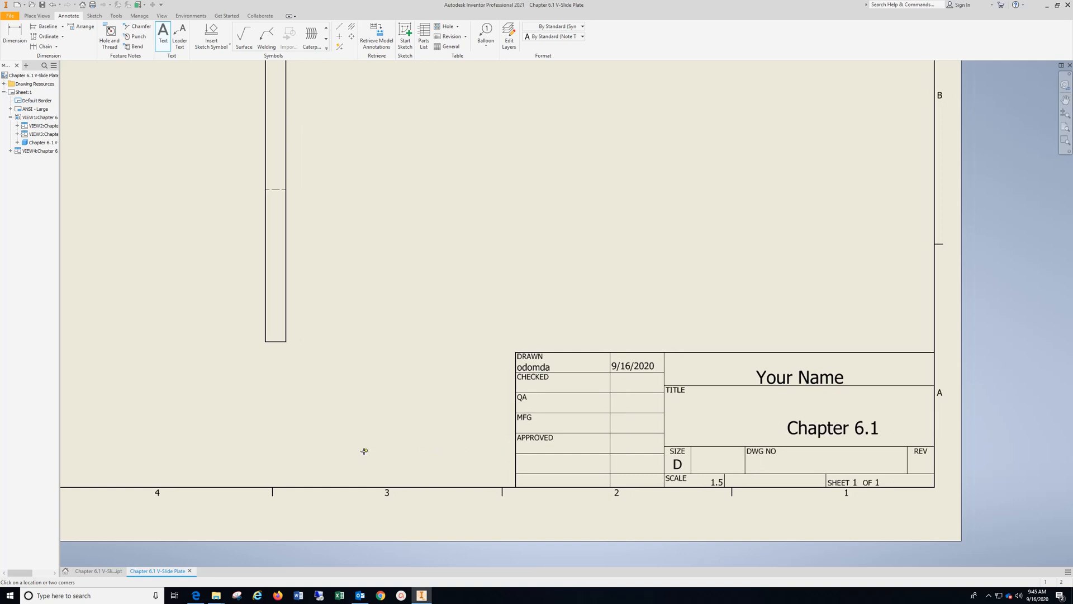
{"action": "left_click", "coordinate": [396, 461]}
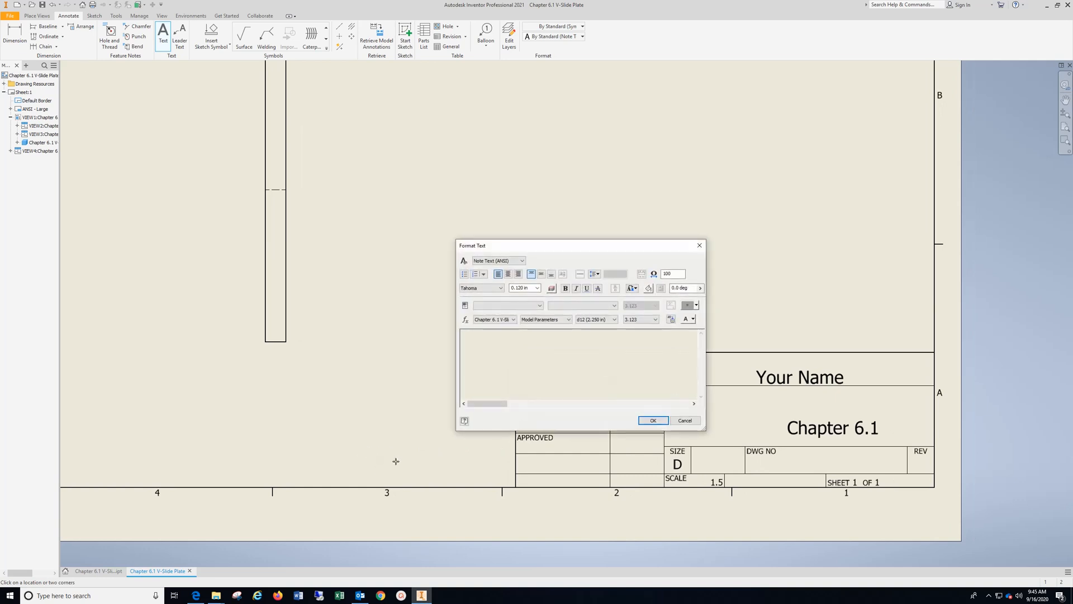
{"action": "type", "text": "Materia"}
{"action": "type", "text": "Carbon Steel"}
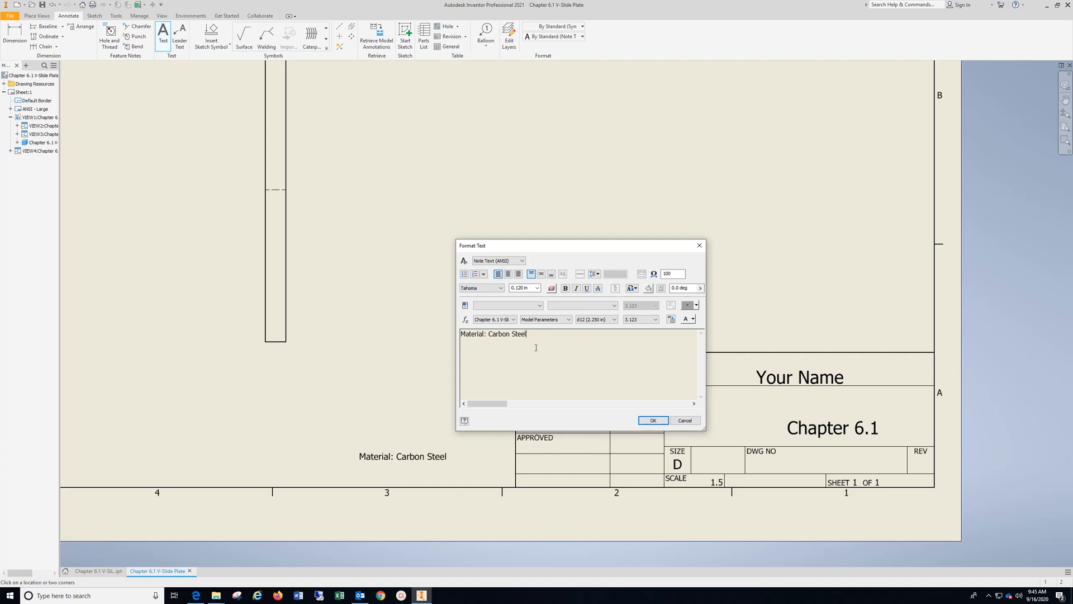
Step: Set the material note's text height to 0.240 in and move the note left, clear of the title block
{"action": "key", "text": "ctrl+shift+Left"}
{"action": "key", "text": "ctrl+shift+Left"}
{"action": "key", "text": "ctrl+shift+Left"}
{"action": "key", "text": "ctrl+shift+Left"}
{"action": "left_click", "coordinate": [537, 288]}
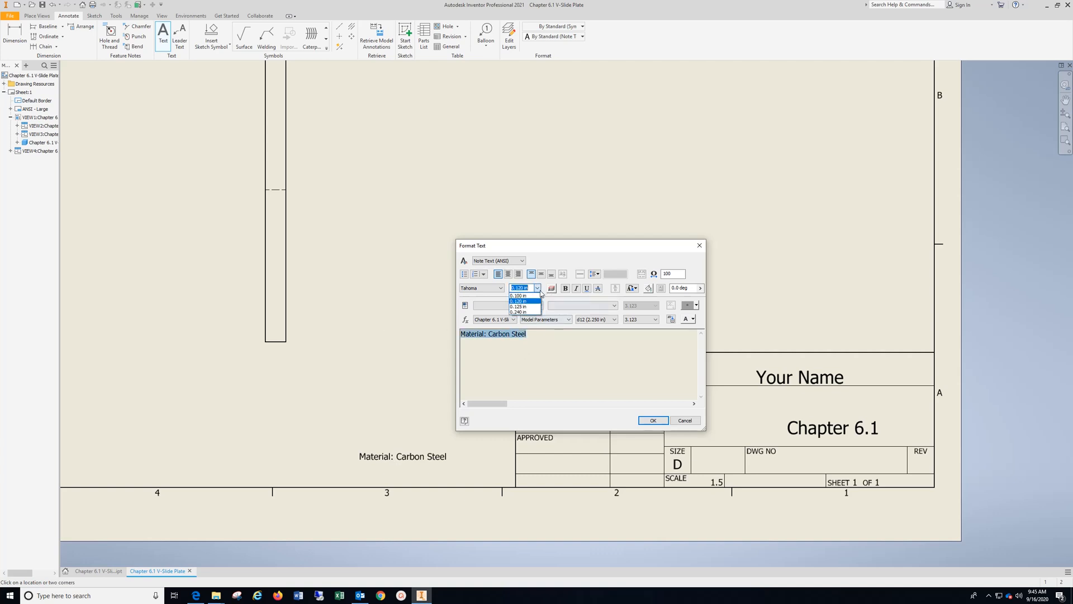
{"action": "left_click", "coordinate": [524, 312]}
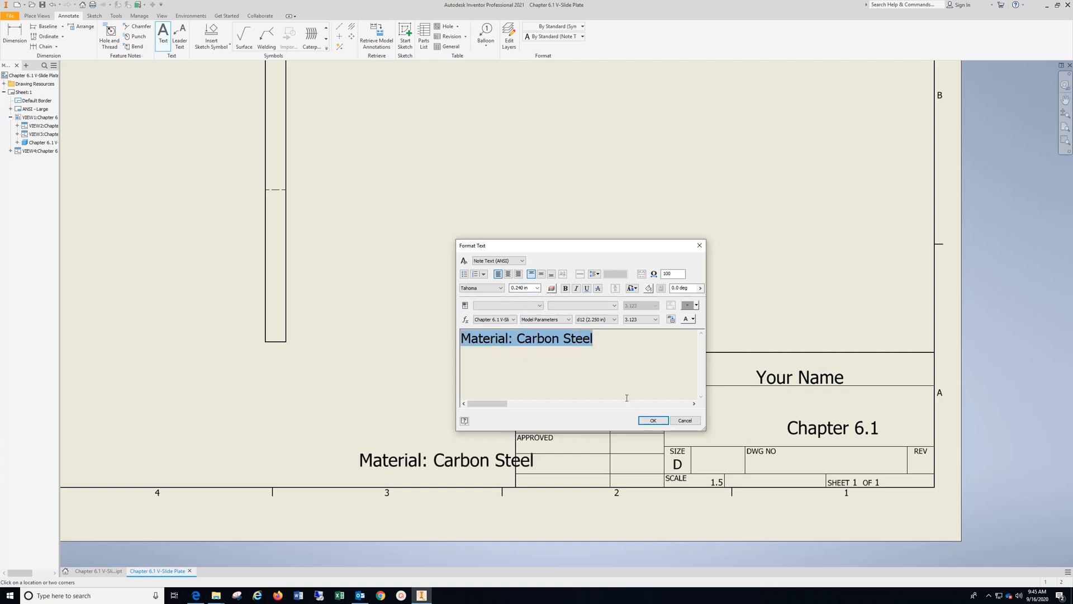
{"action": "left_click", "coordinate": [648, 421]}
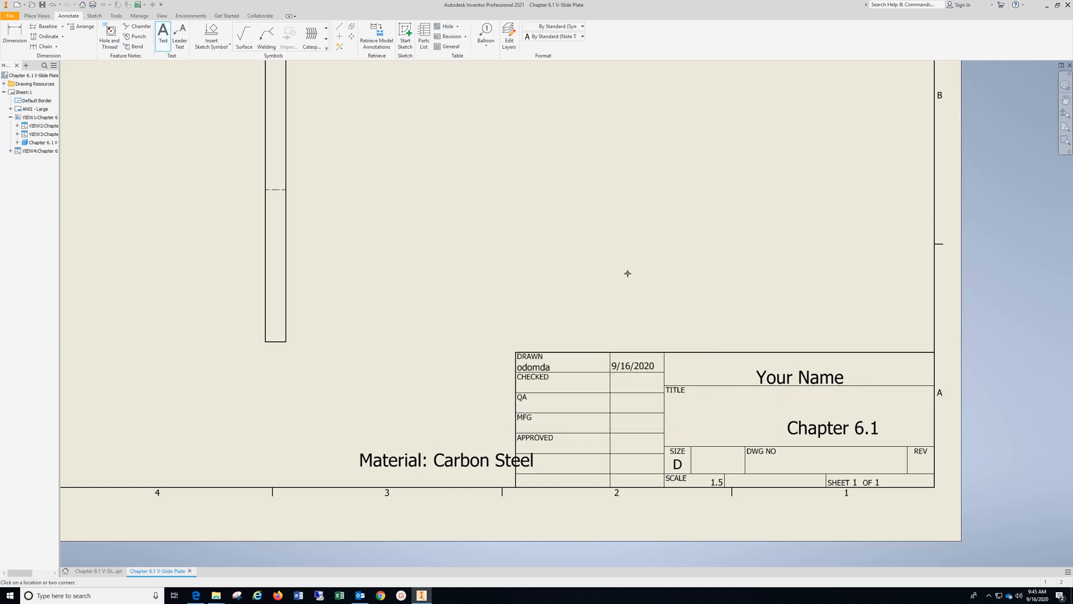
{"action": "key", "text": "Escape"}
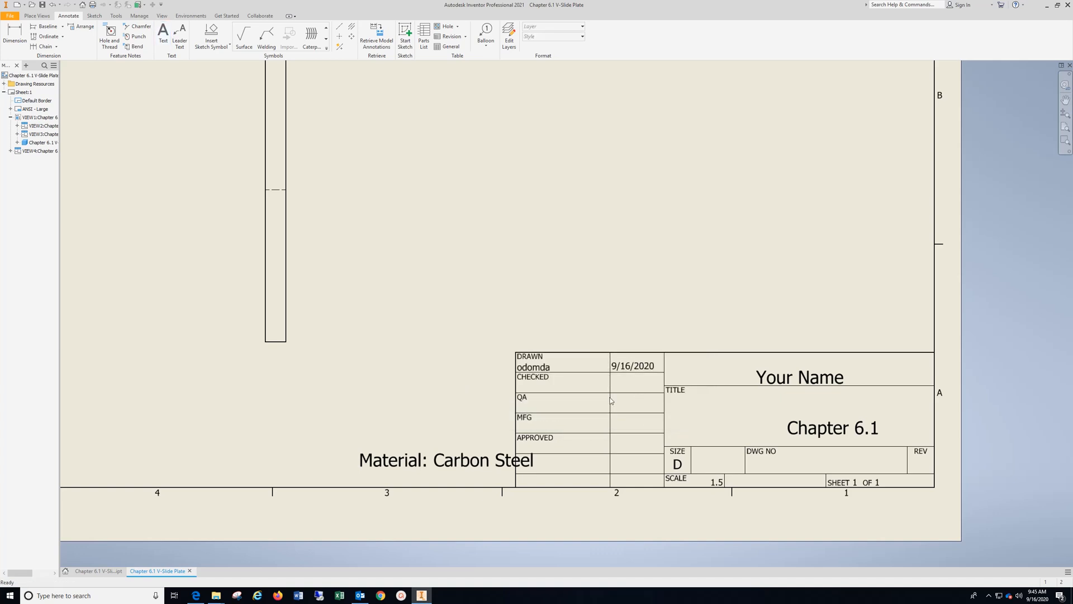
{"action": "left_click", "coordinate": [386, 456]}
{"action": "left_click_drag", "start_coordinate": [386, 455], "coordinate": [401, 457]}
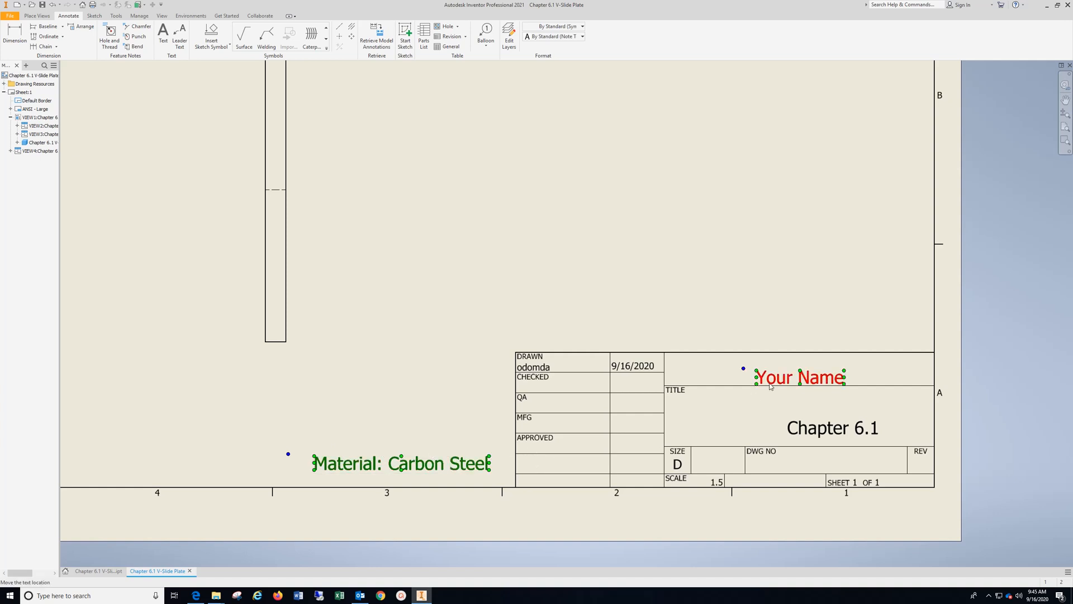
Step: Center the "Your Name" and "Chapter 6.1" texts within their title block cells
{"action": "left_click", "coordinate": [814, 375]}
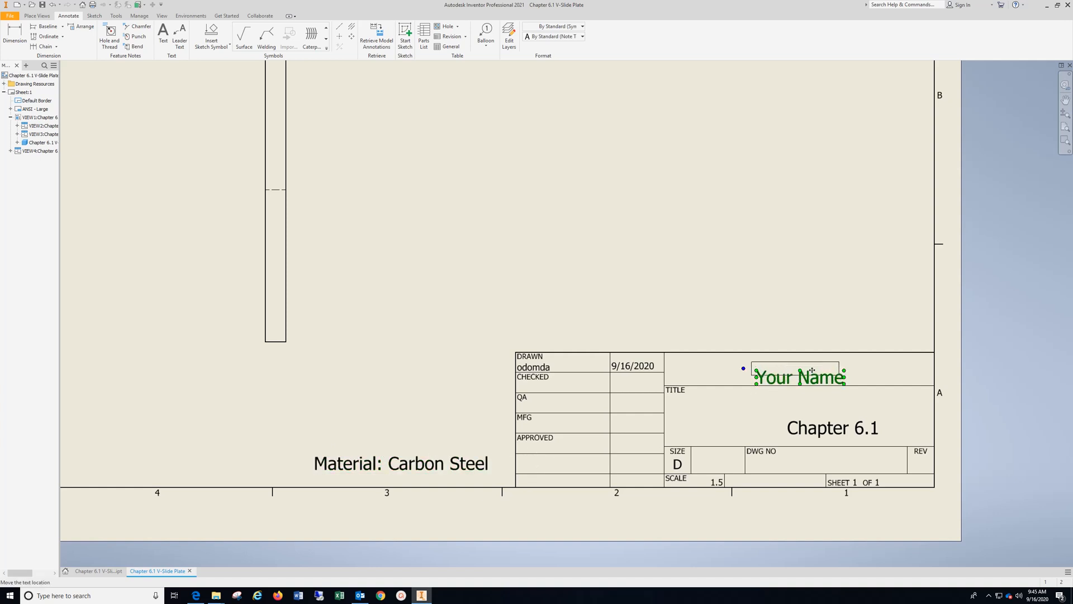
{"action": "left_click_drag", "start_coordinate": [814, 375], "coordinate": [809, 367]}
{"action": "left_click", "coordinate": [825, 428]}
{"action": "left_click_drag", "start_coordinate": [825, 428], "coordinate": [800, 418]}
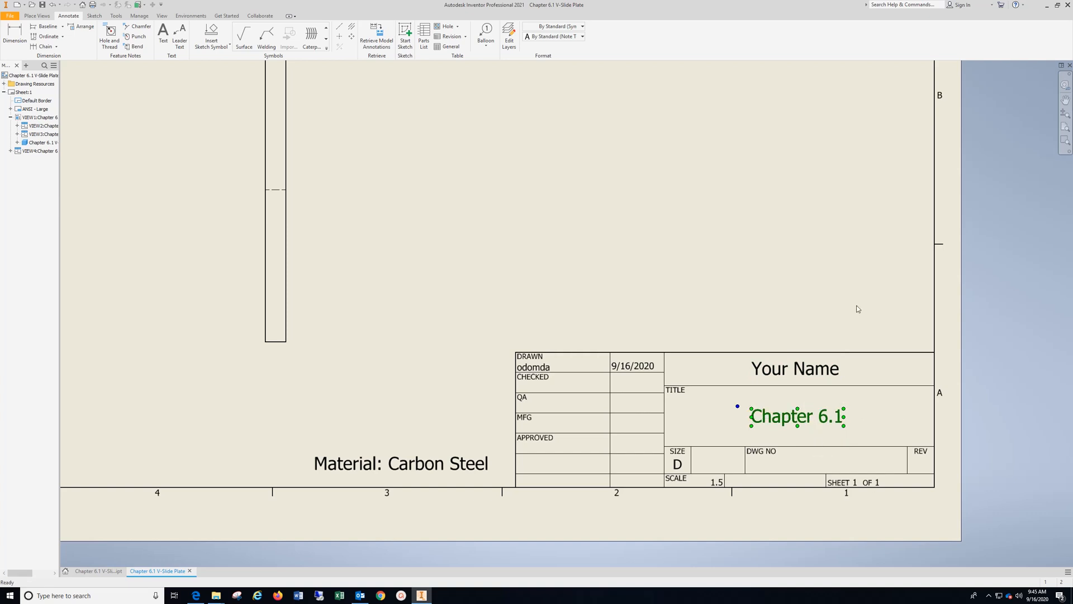
{"action": "left_click", "coordinate": [847, 277]}
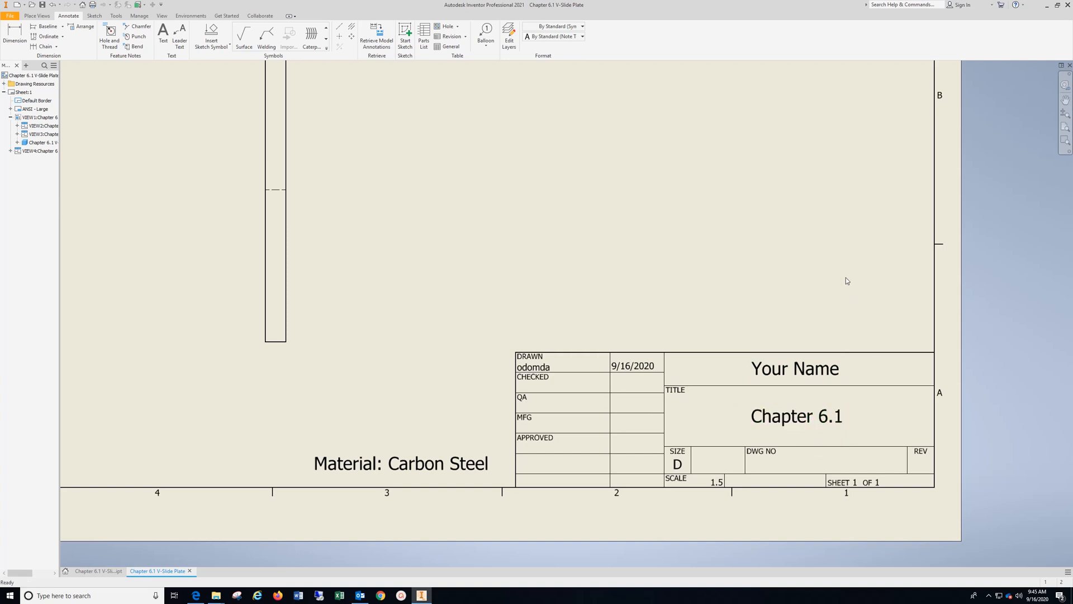
{"action": "left_click", "coordinate": [990, 595]}
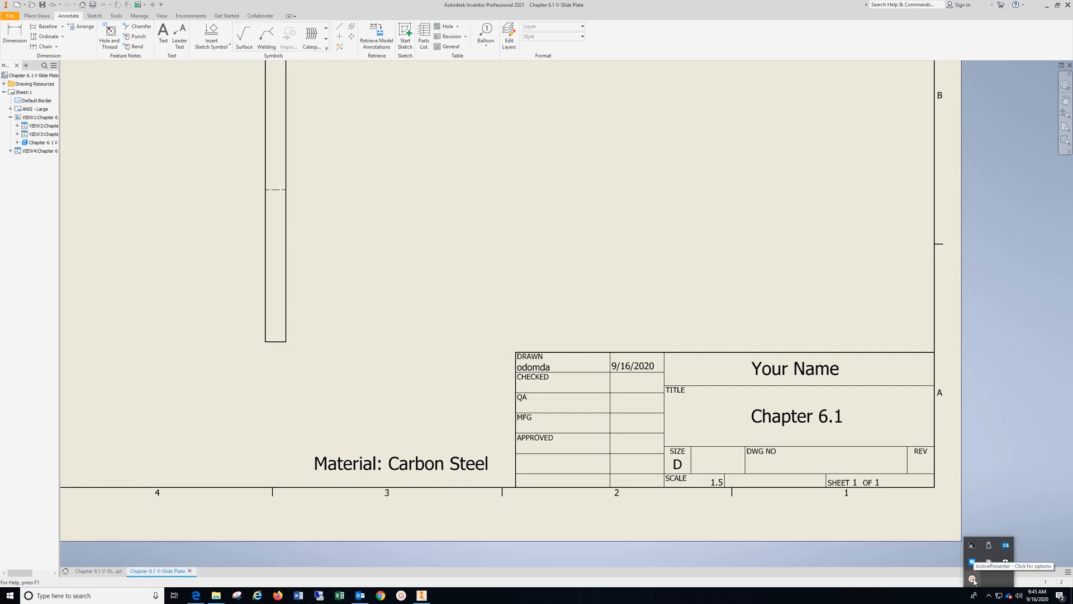